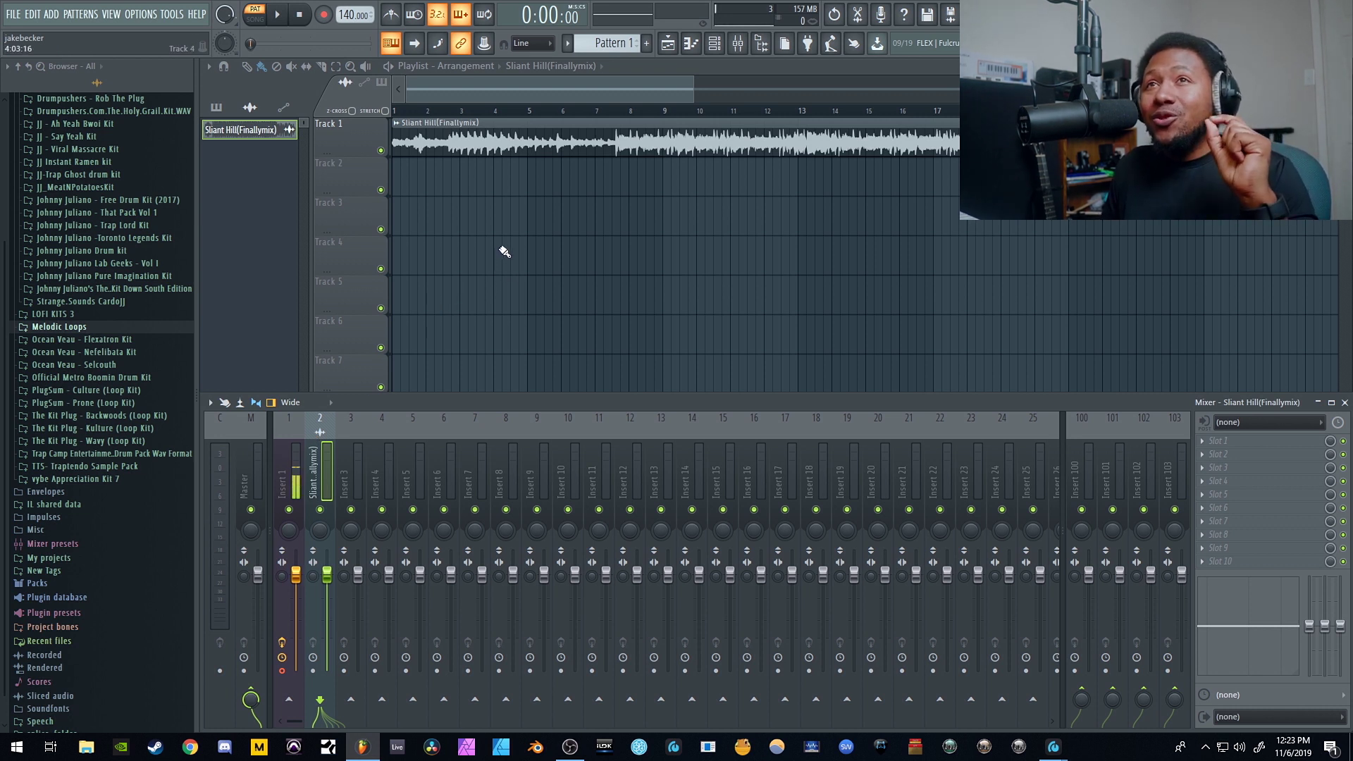
Switch to song mode and play the Sliant Hill(Finallymix) beat with its channel settings open to check its volume.
click(720, 48)
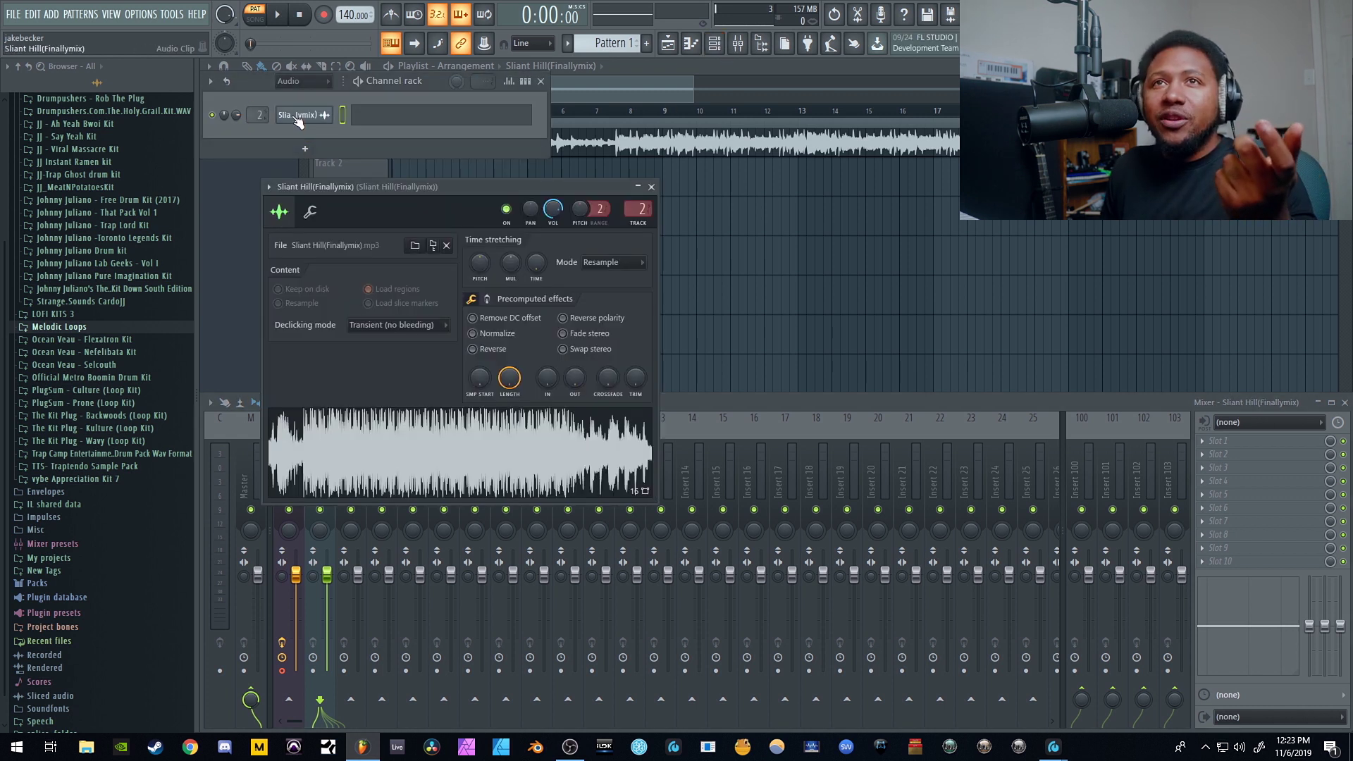
click(299, 114)
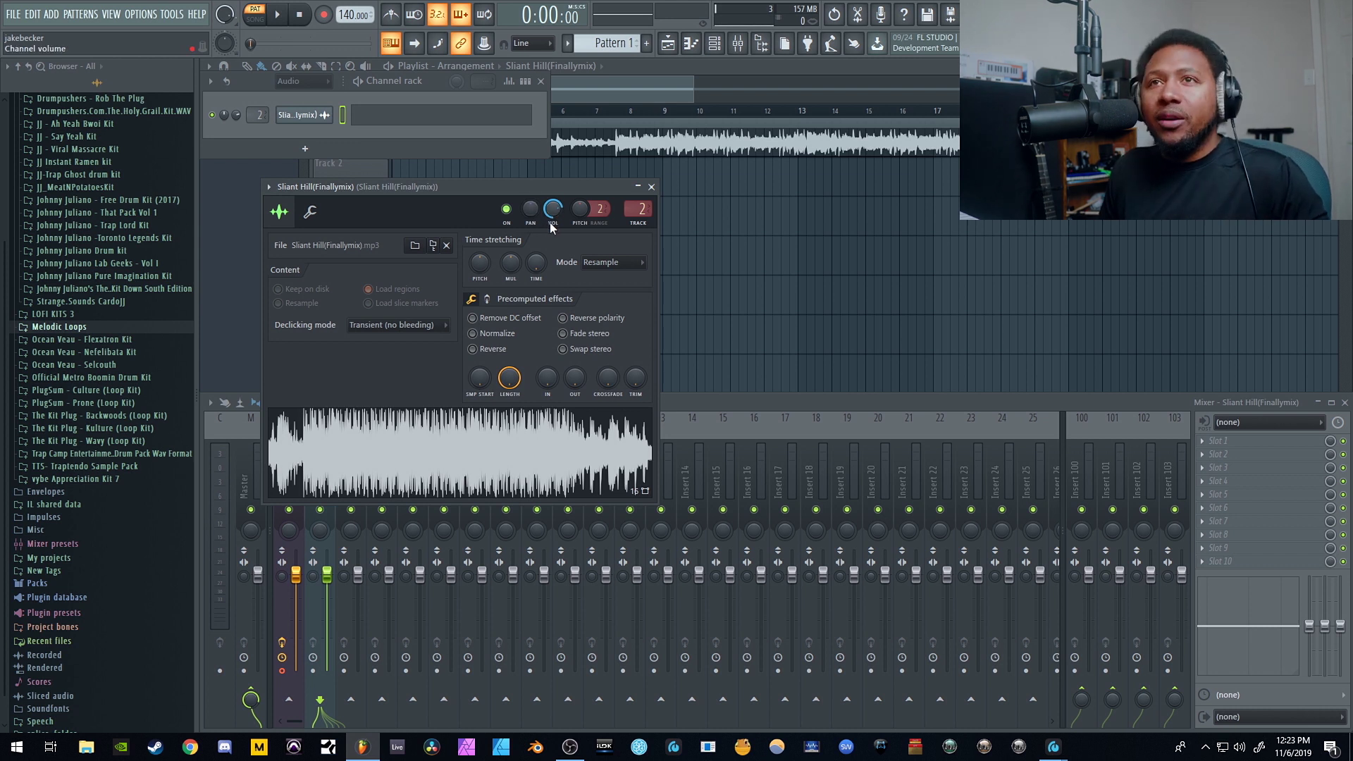
click(255, 14)
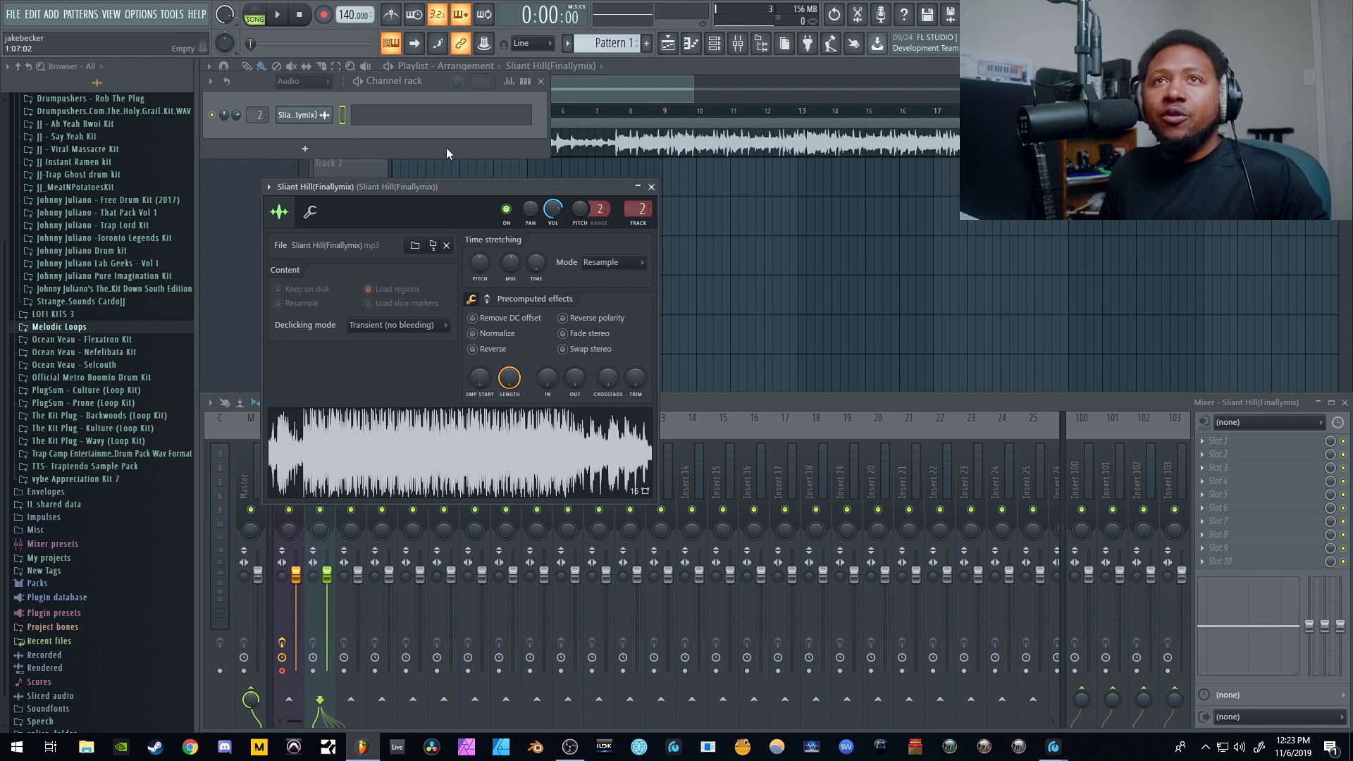
key(space)
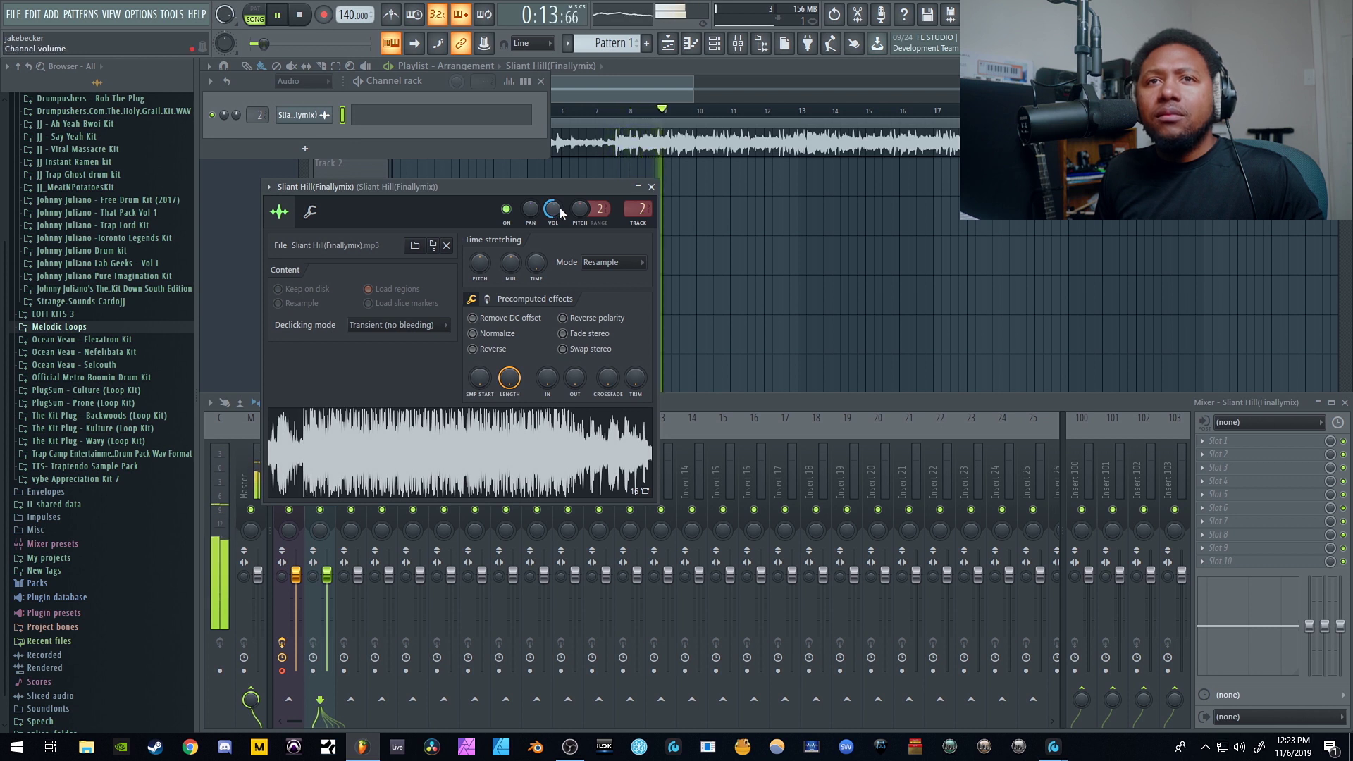
key(space)
drag(560, 192, 710, 195)
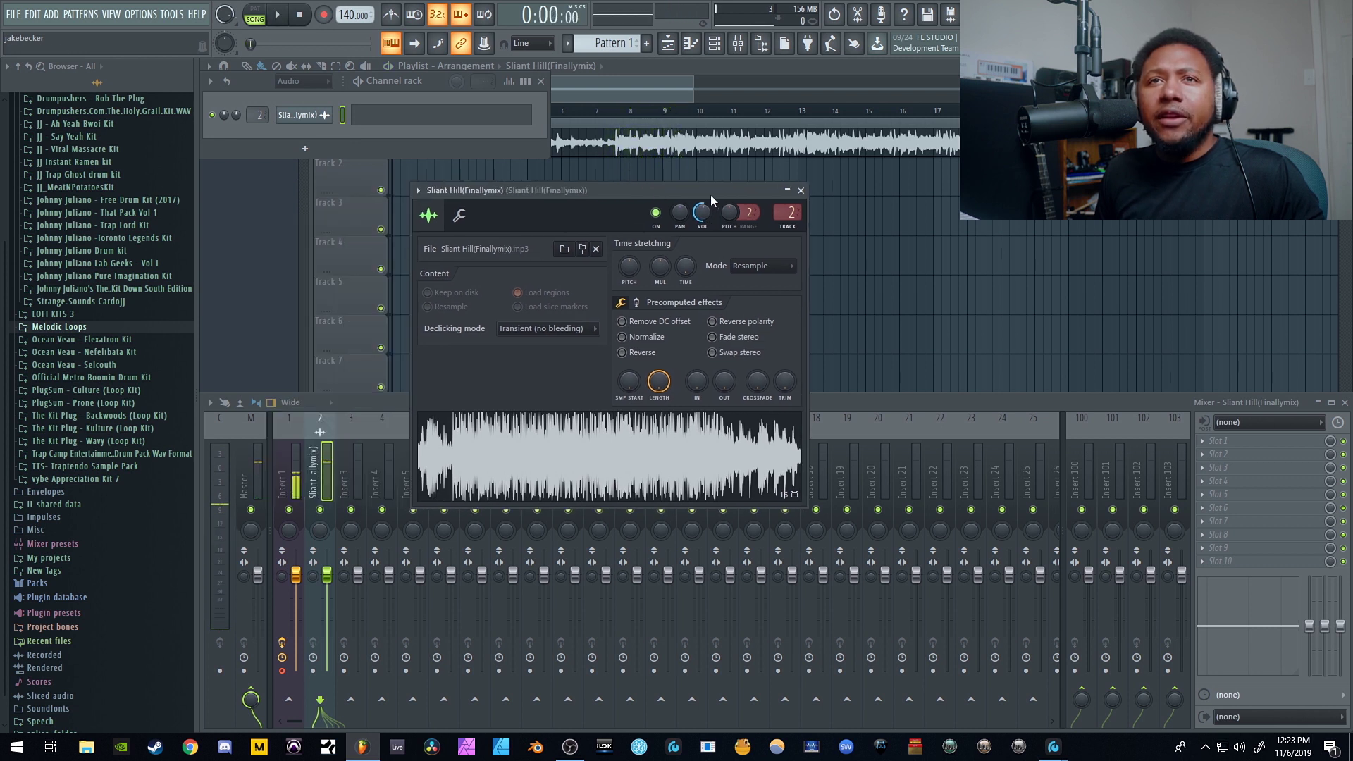
click(394, 494)
click(642, 196)
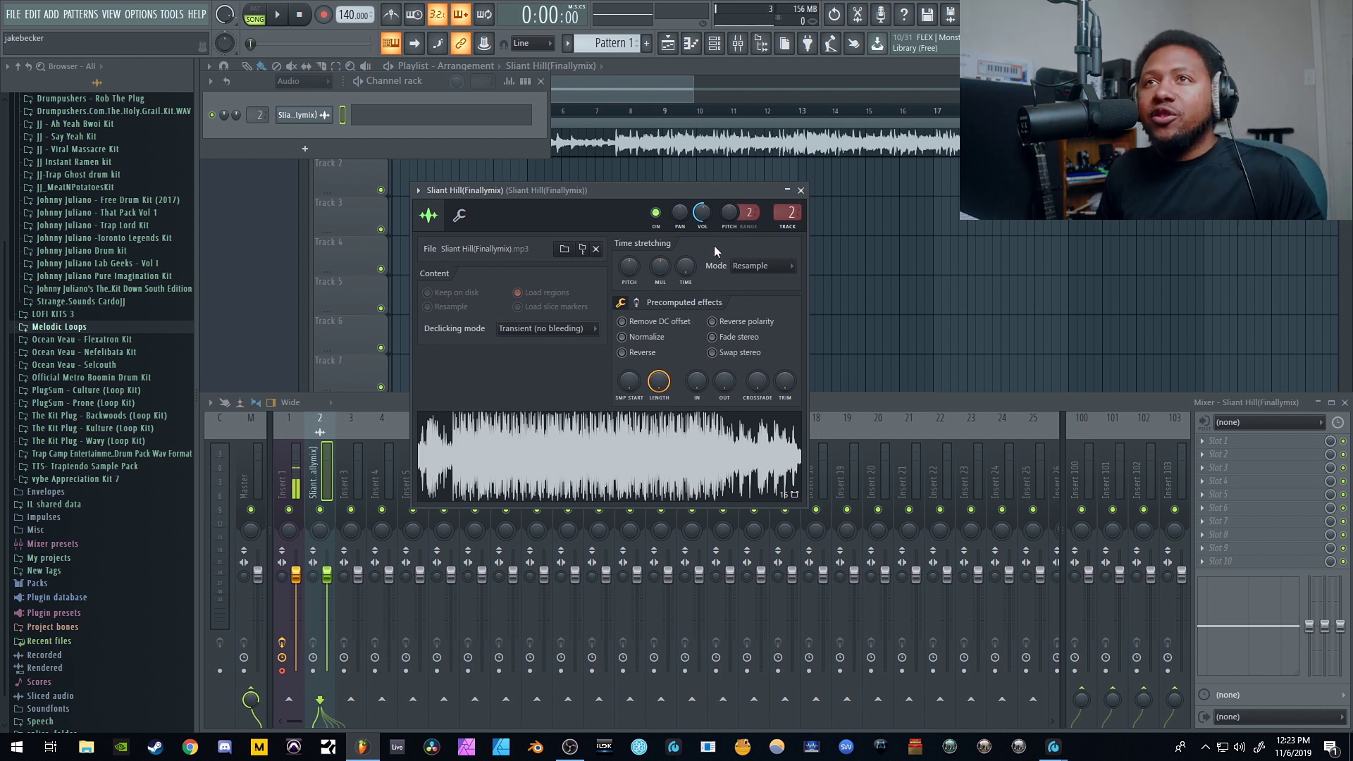
Play the beat from around bar 7 to check its level in the mixer, stop playback and close its channel settings.
key(space)
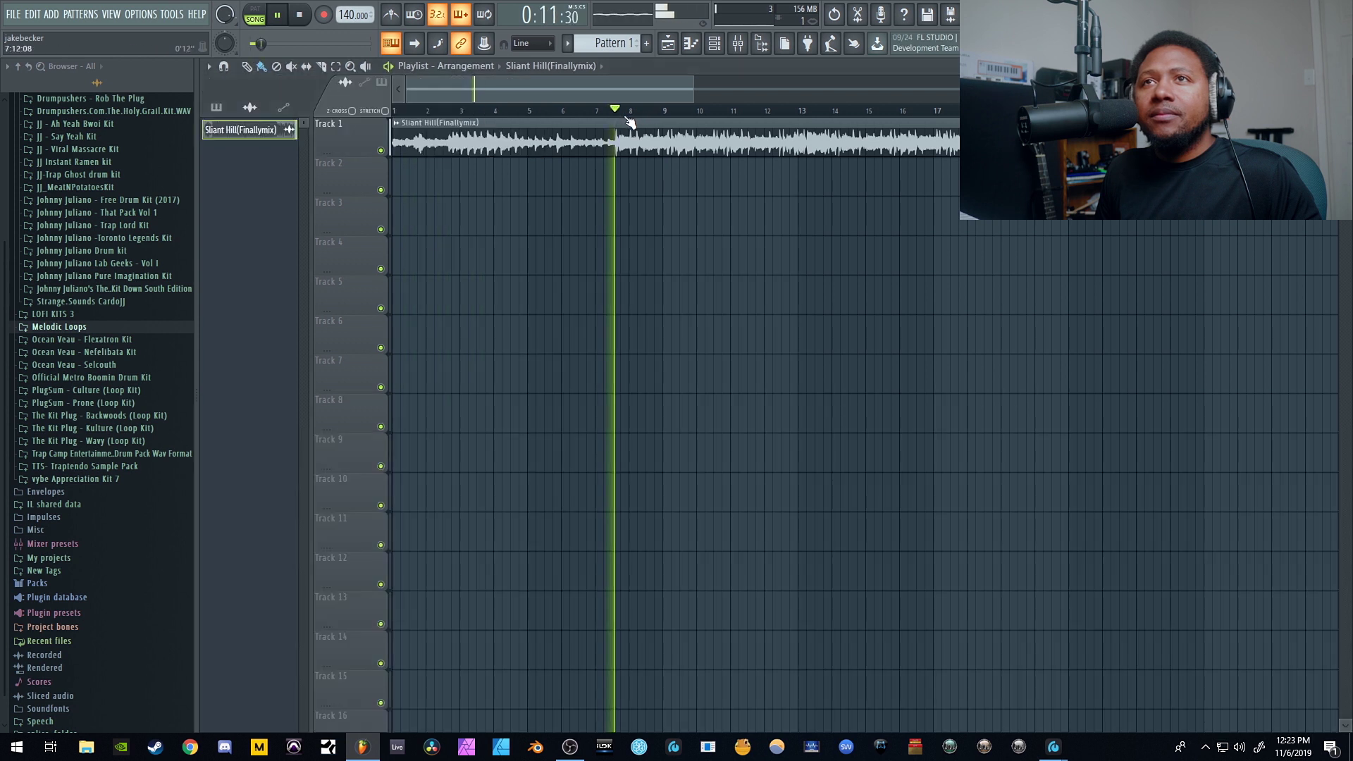
double_click(629, 127)
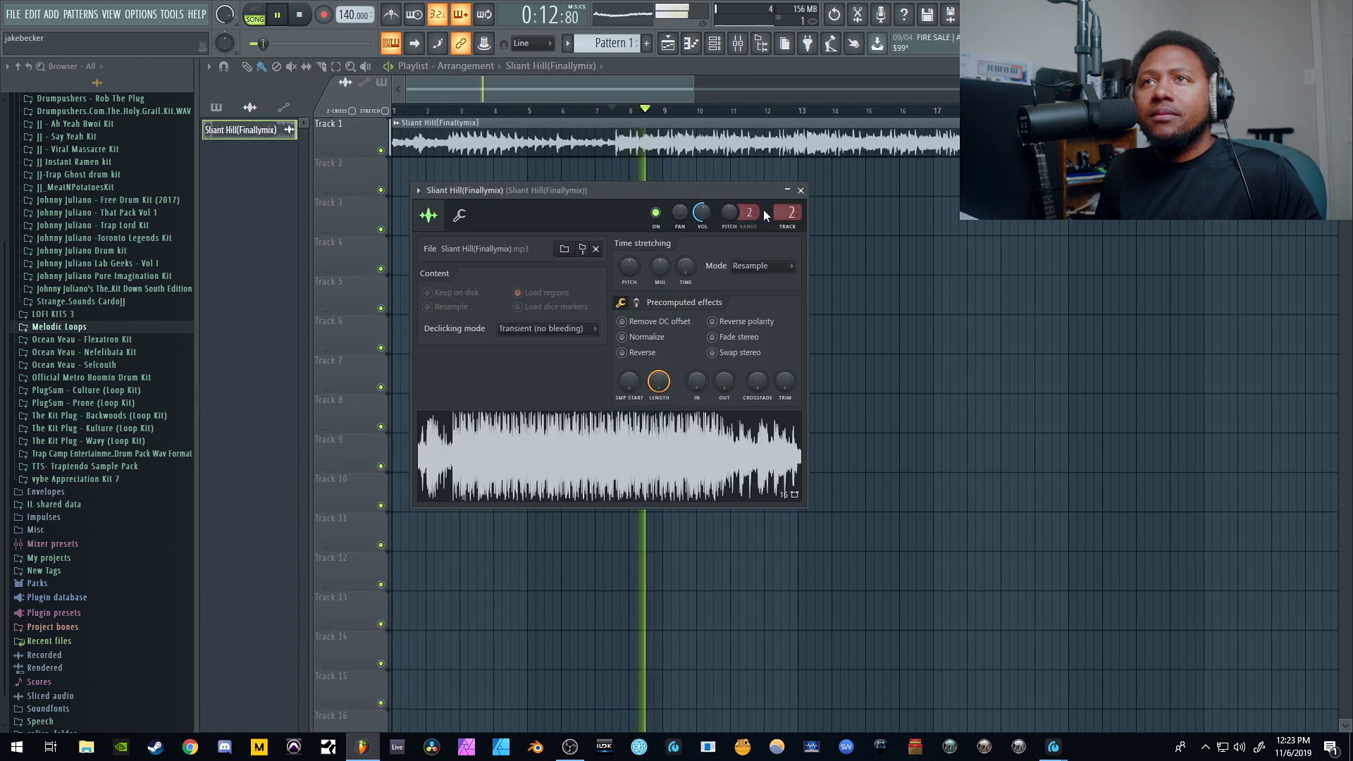
click(737, 43)
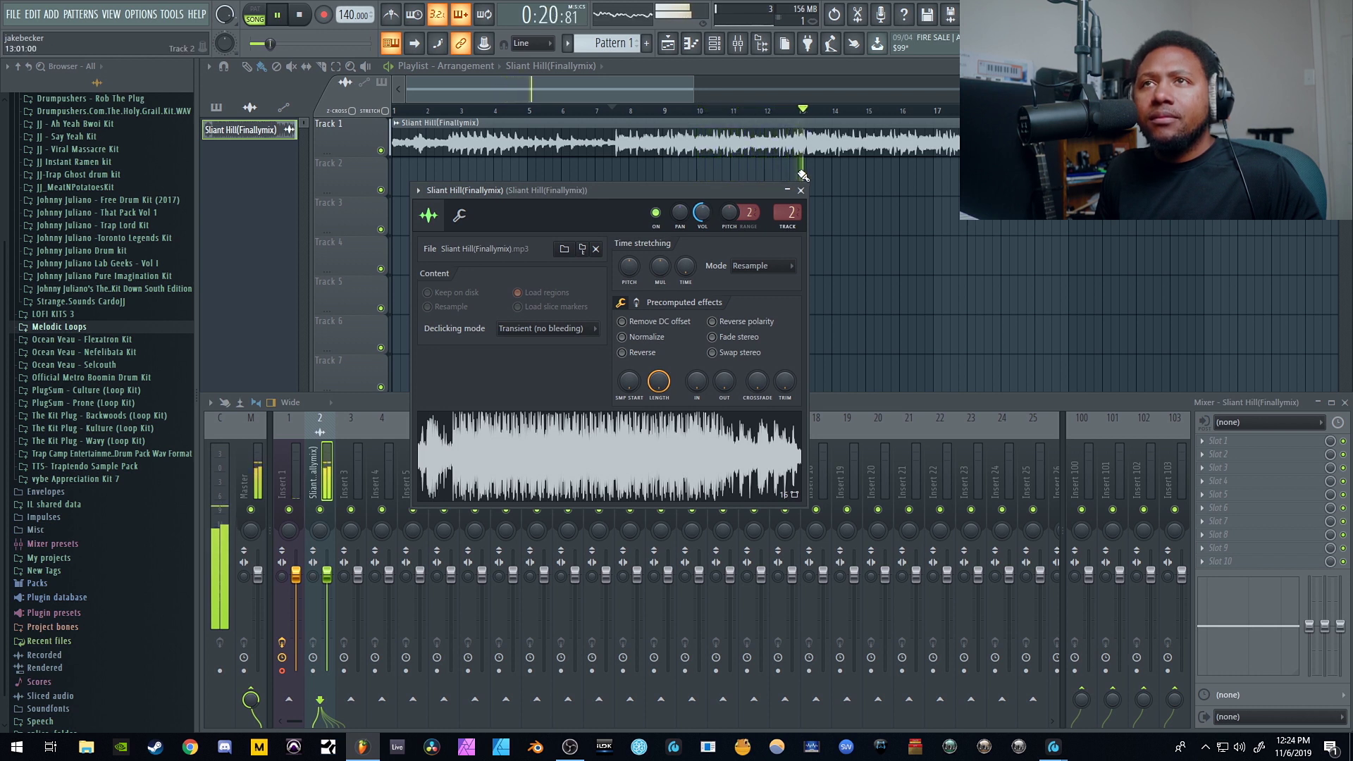
key(space)
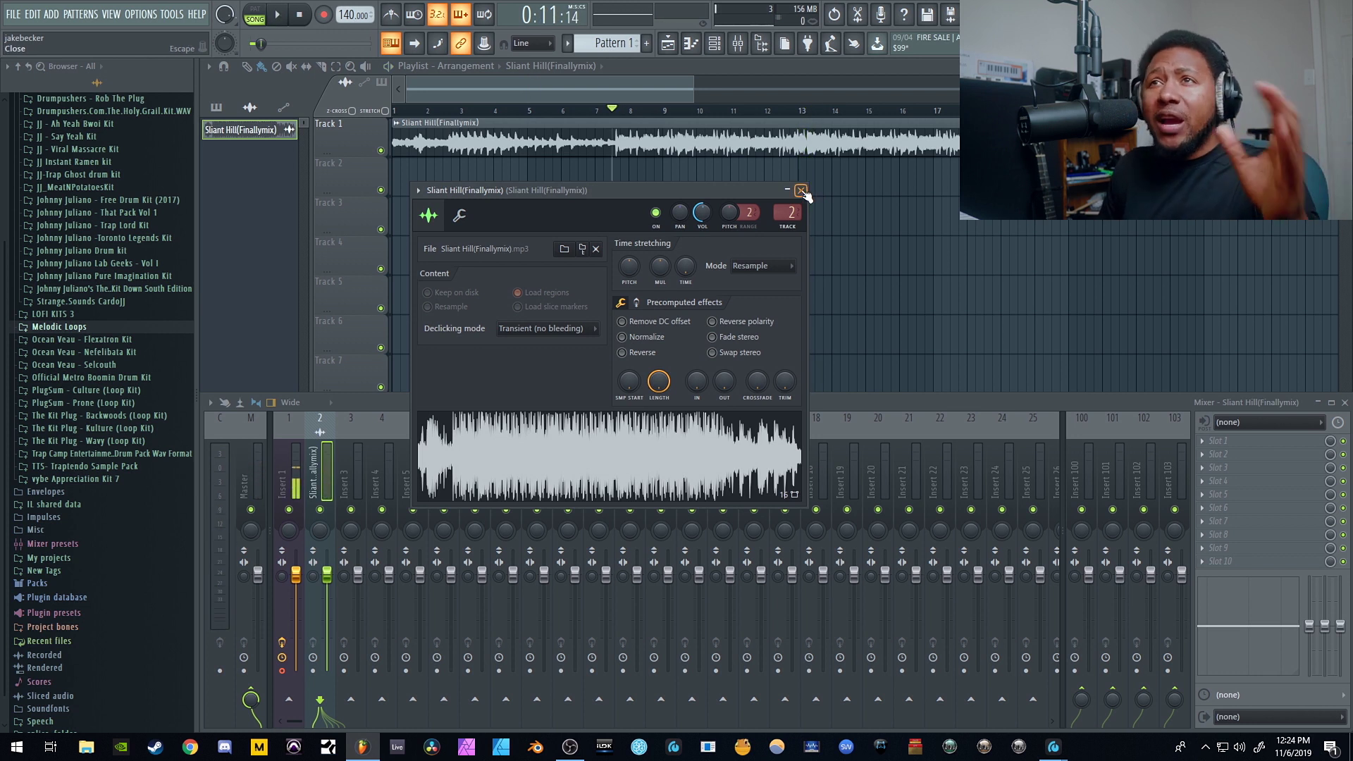
click(801, 190)
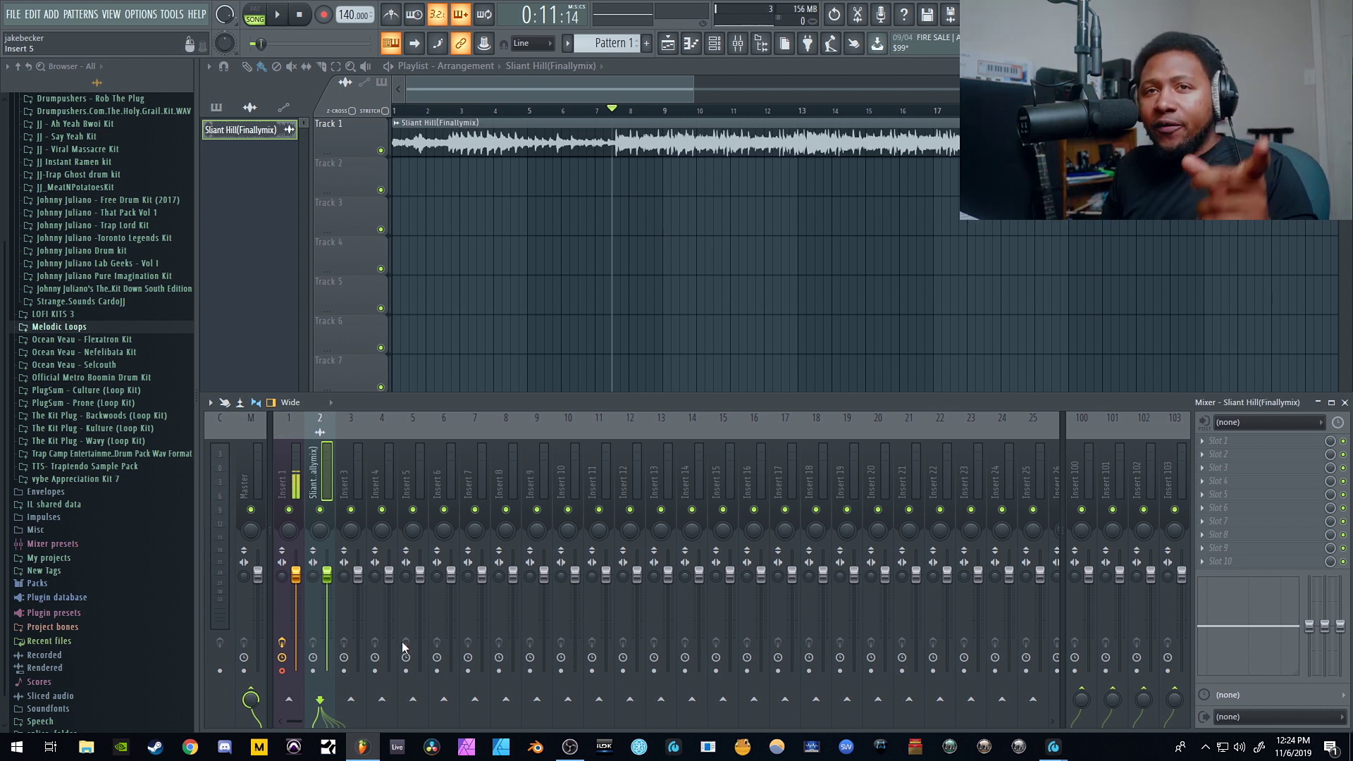
Open the RVox Mono_2 plugin on mixer Insert 1 to examine its settings and microphone input level.
click(297, 488)
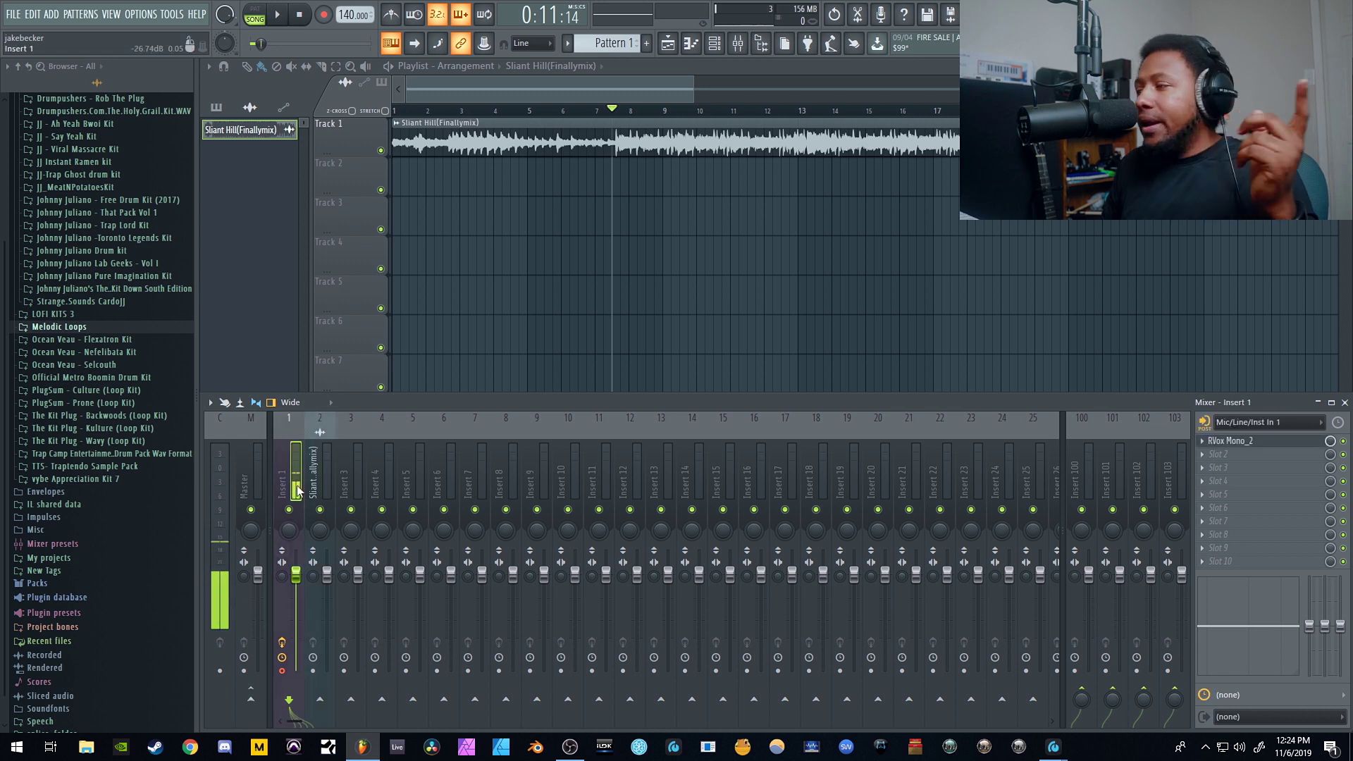
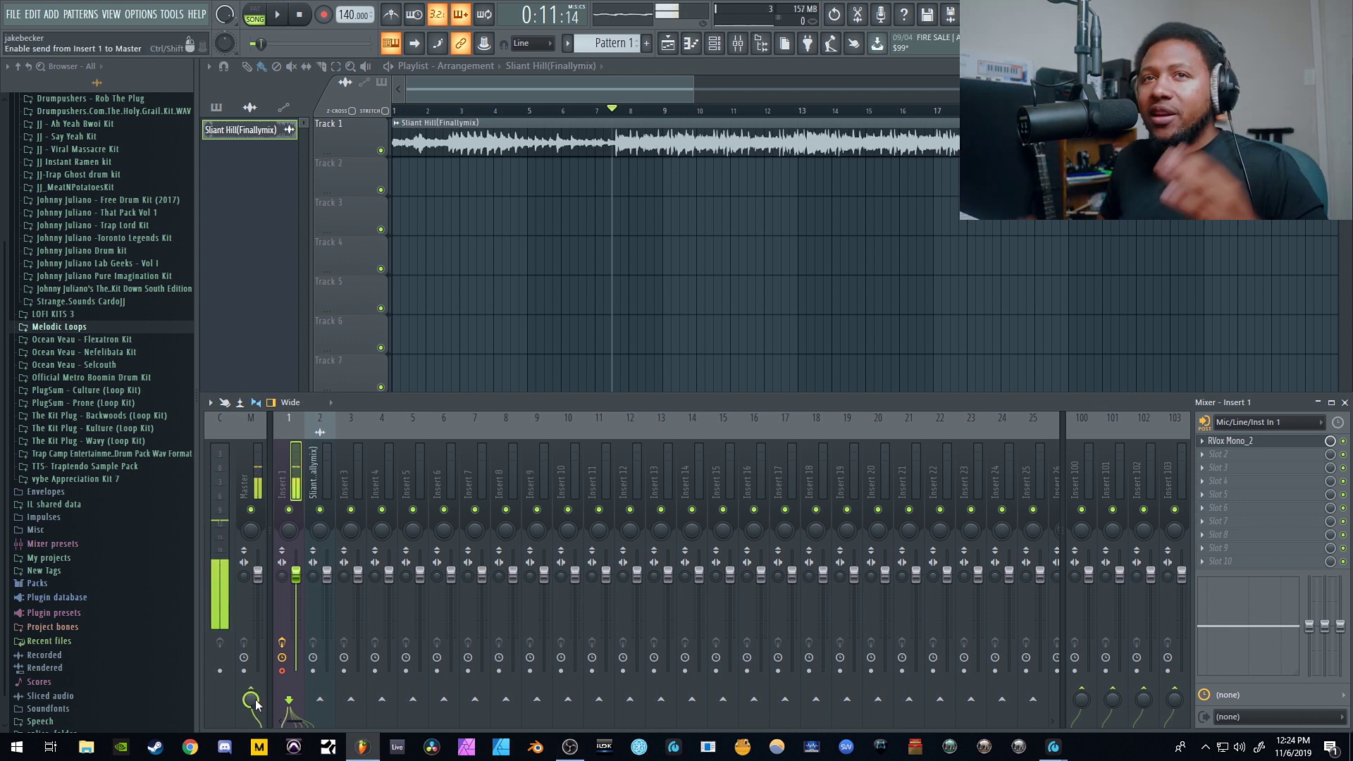
click(1252, 444)
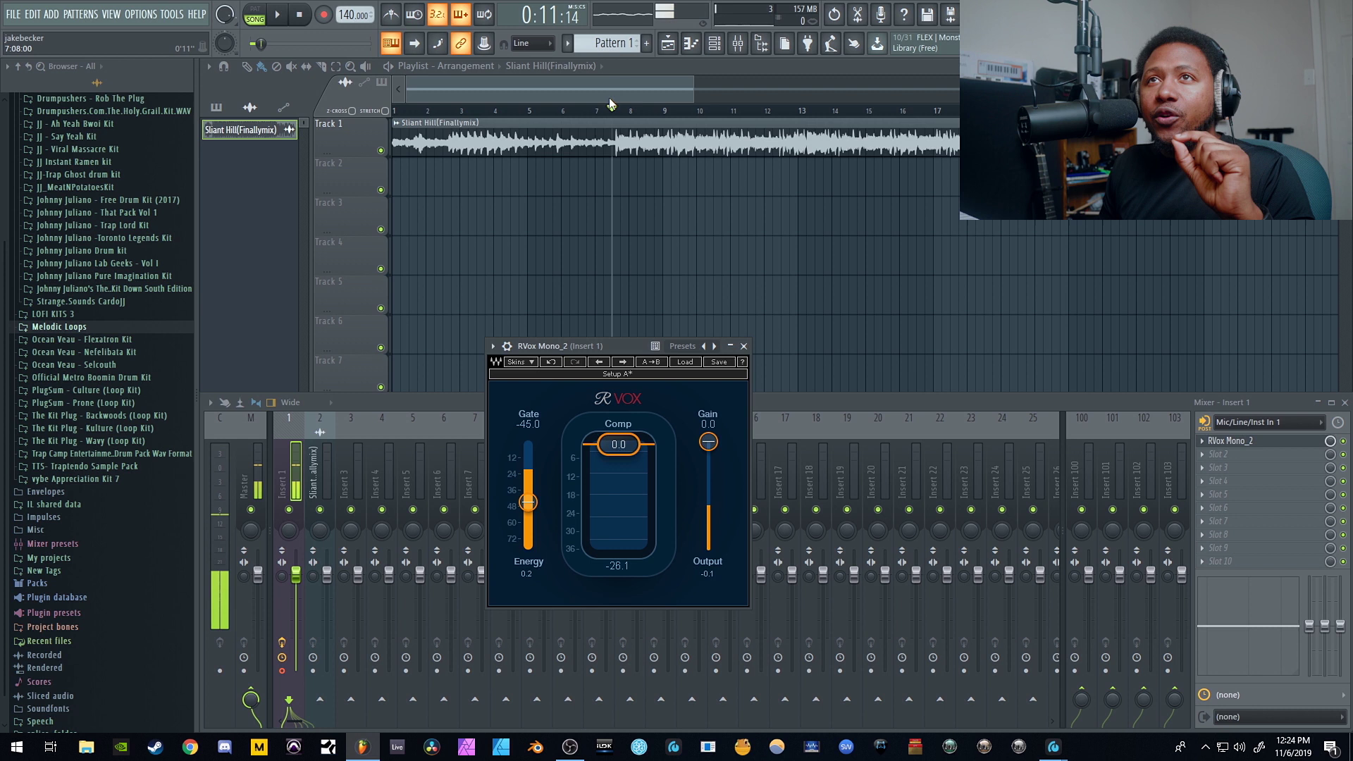
key(F9)
Show the channel rack and mixer, and switch to the Quantum 2 audio interface window to examine it.
click(713, 43)
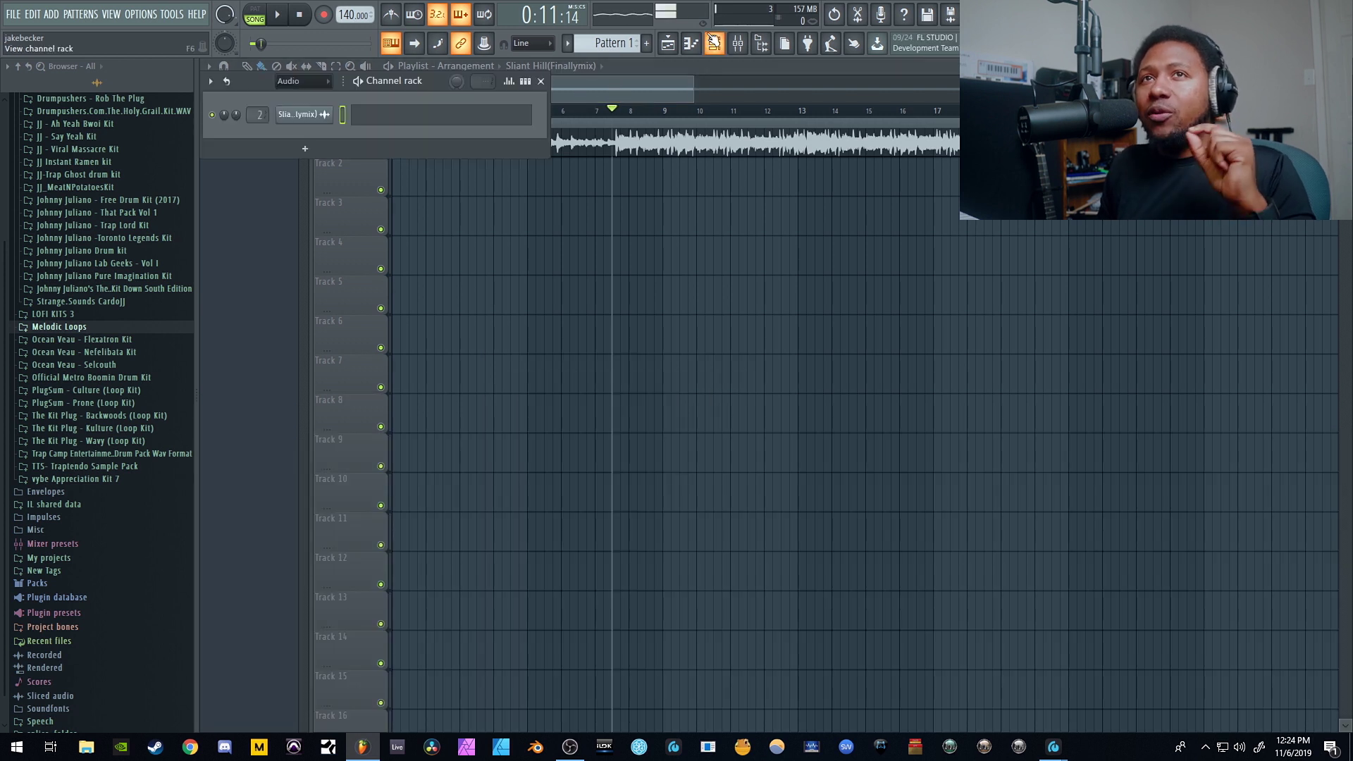
click(739, 47)
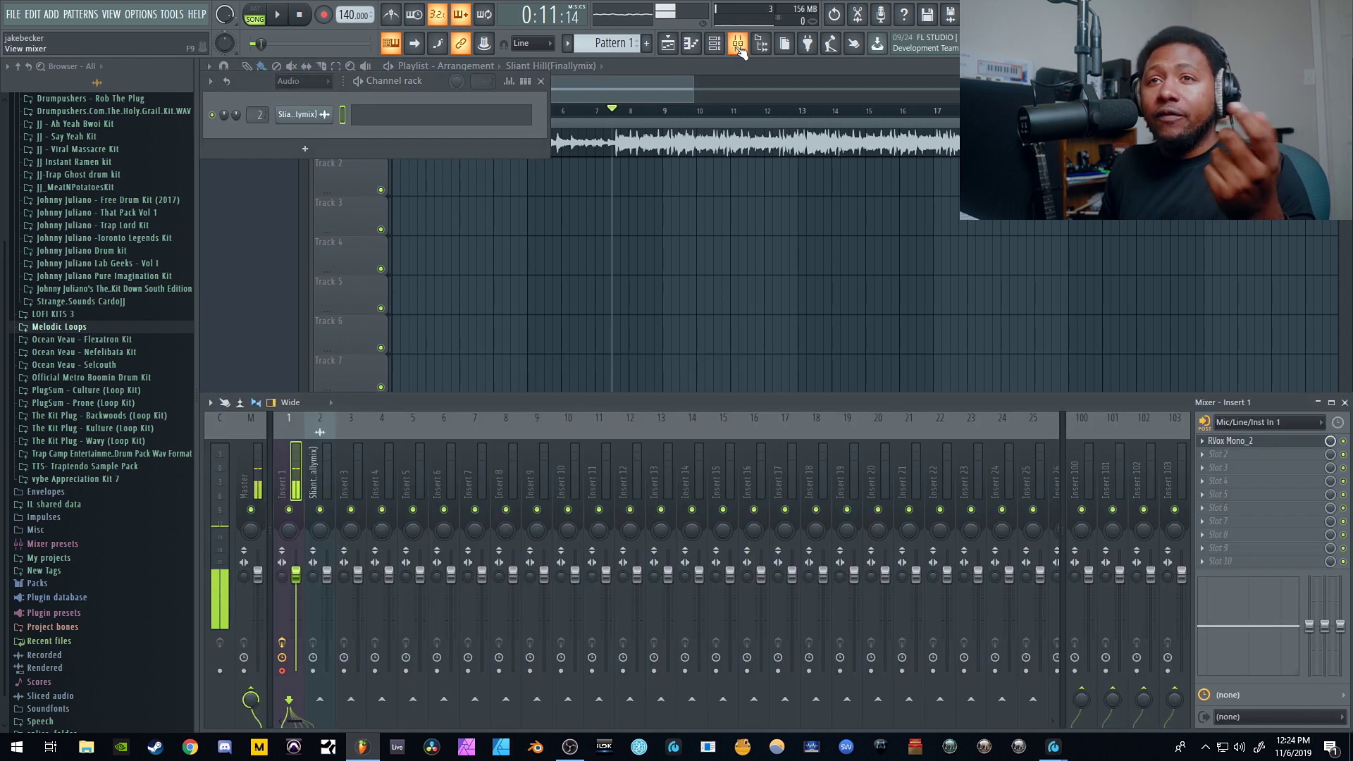
mouse_move(1053, 753)
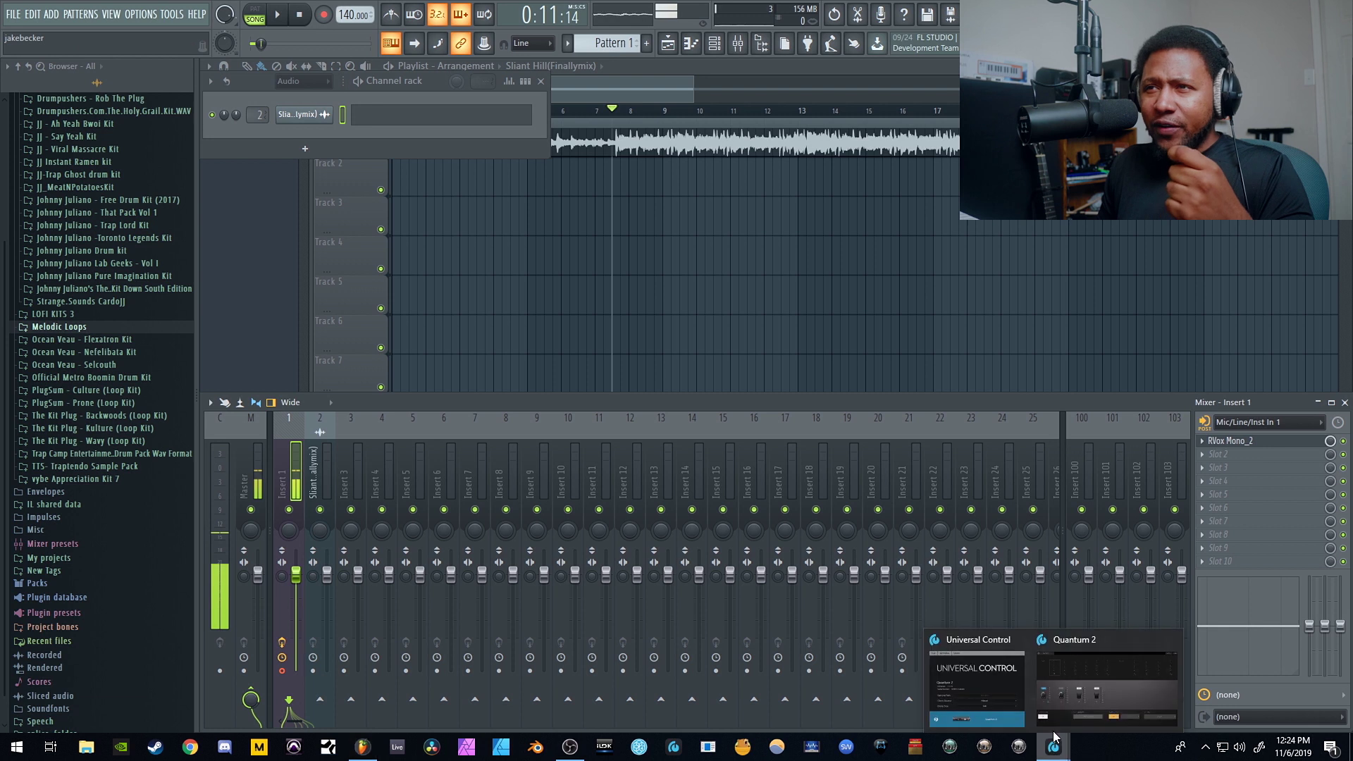
click(1091, 679)
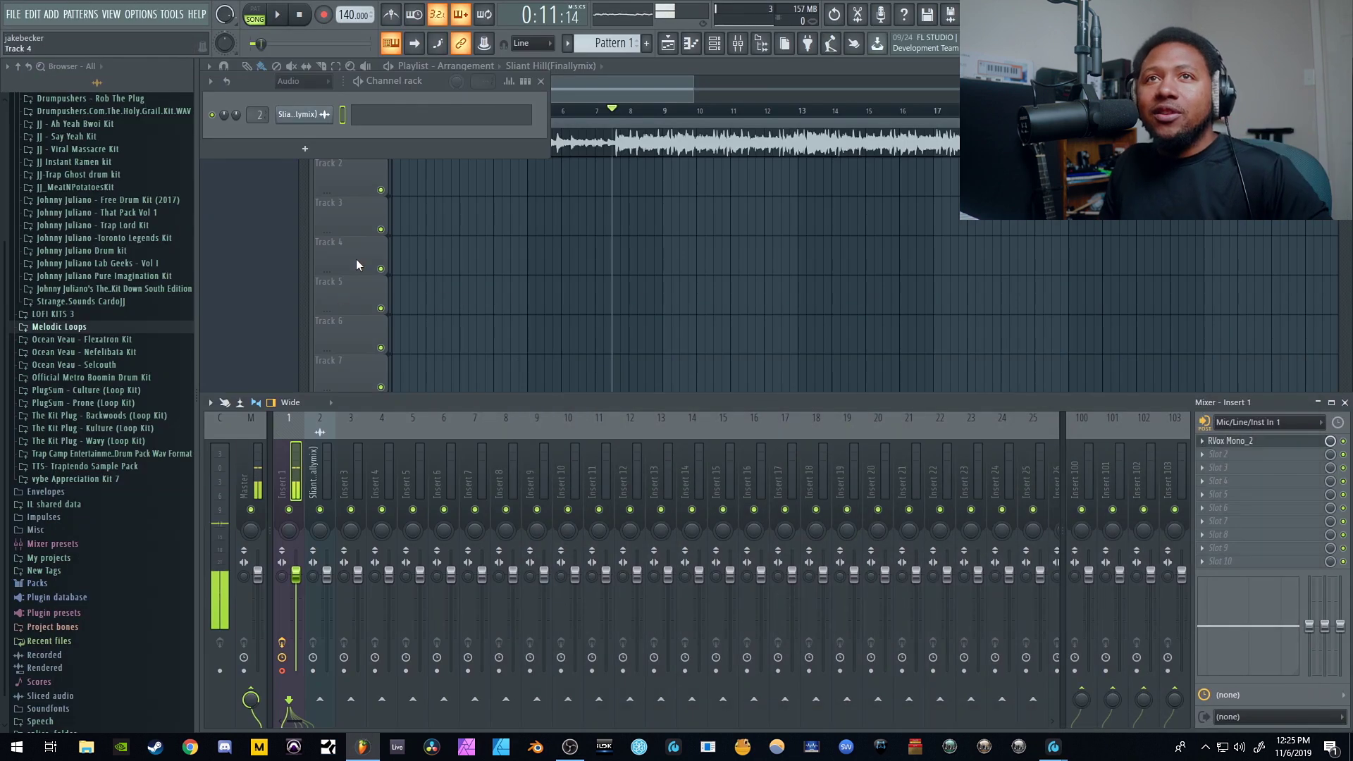
Close the open windows and set playlist Track 2 as an audio track assigned to mixer Insert 1.
key(F12)
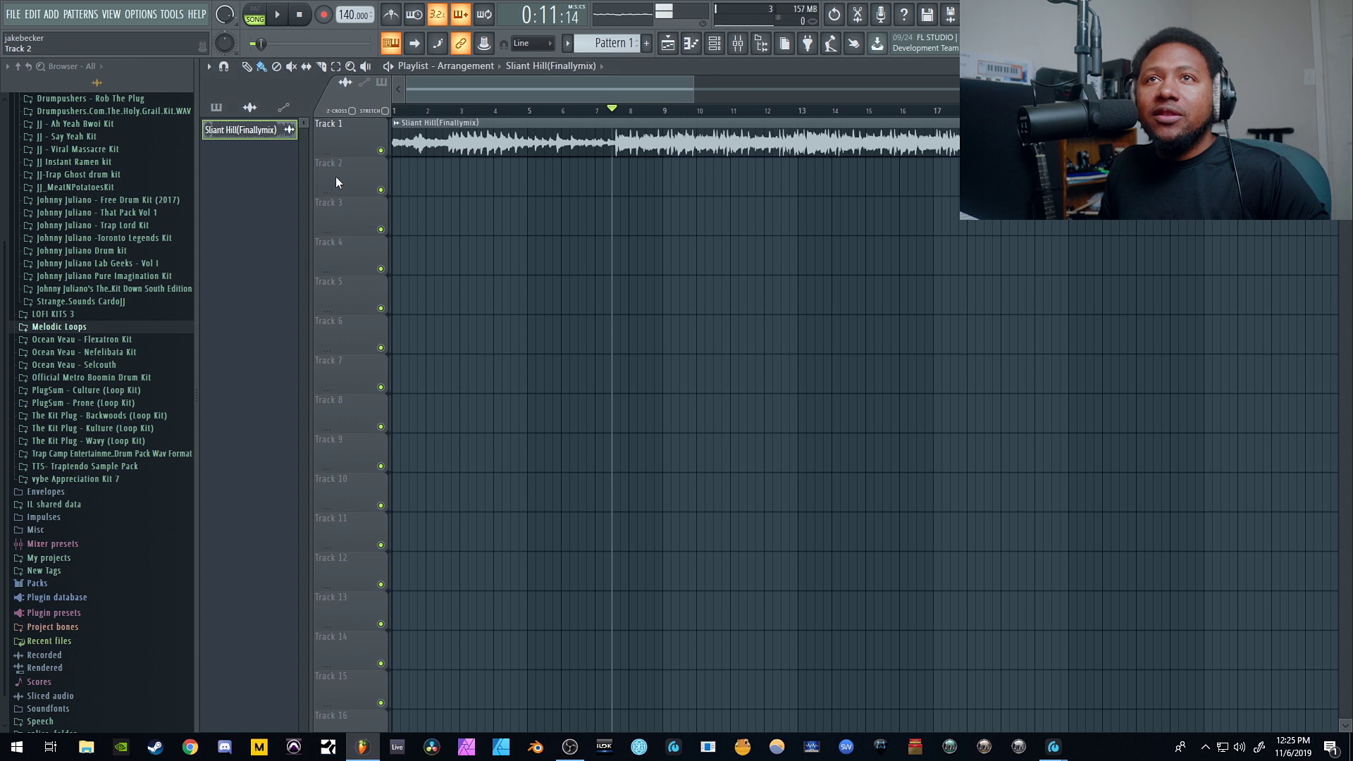
right_click(338, 176)
mouse_move(435, 236)
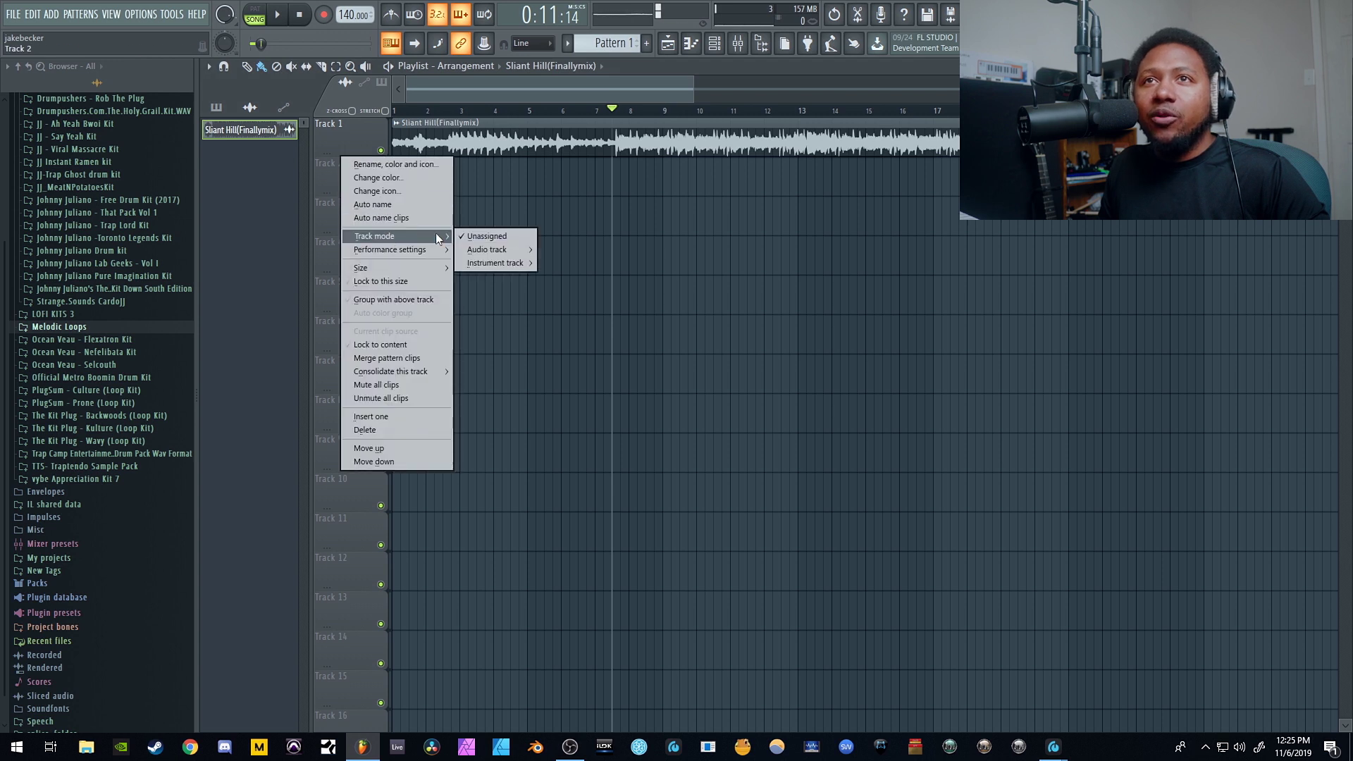
mouse_move(484, 249)
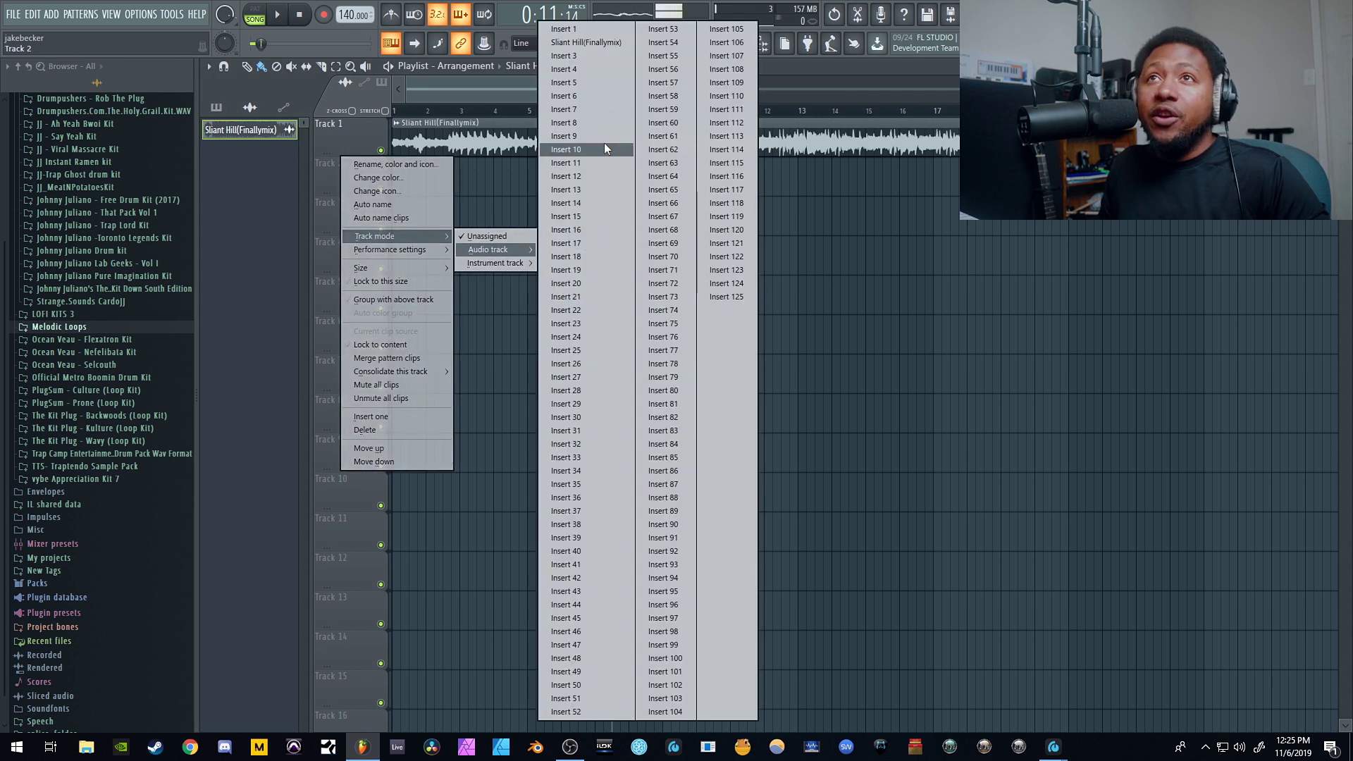
click(596, 32)
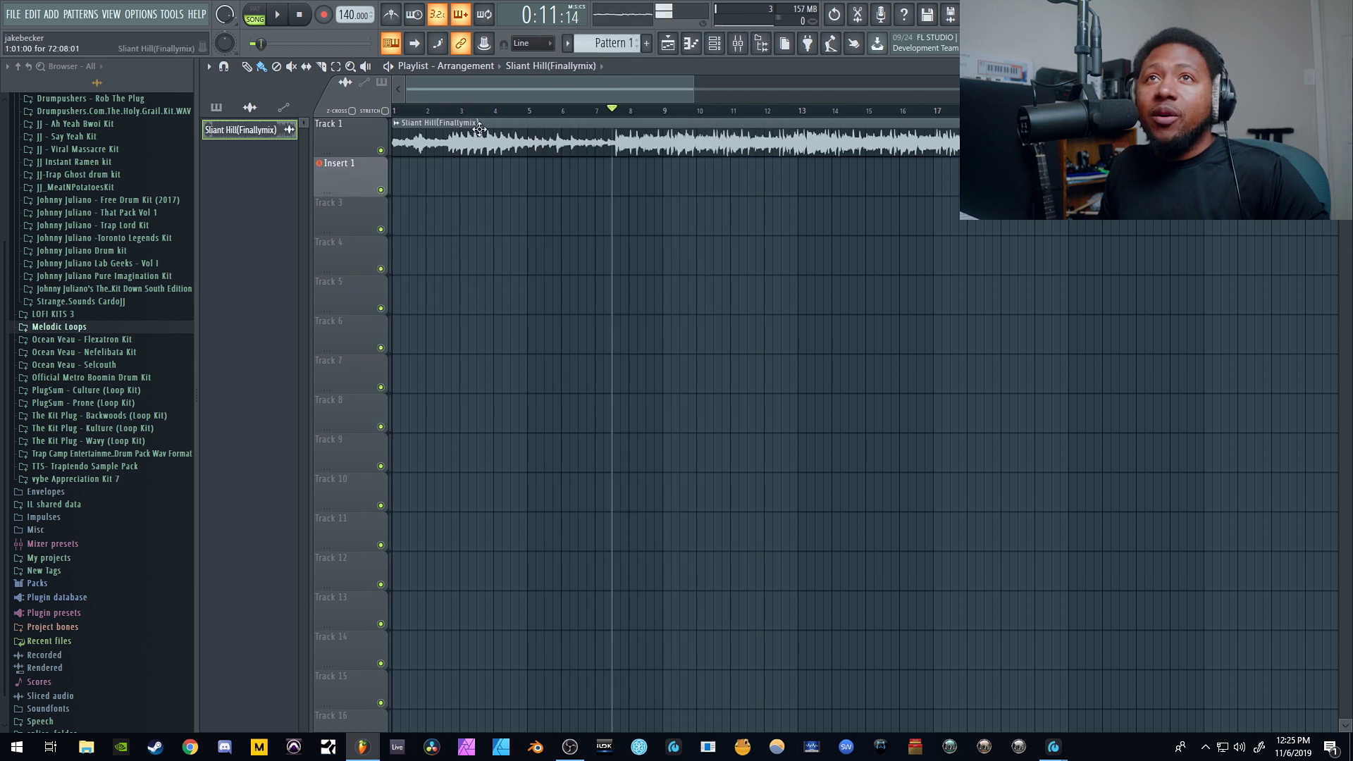
Record a vocal take over the beat on the Insert 1 track and enlarge that track's height.
click(298, 21)
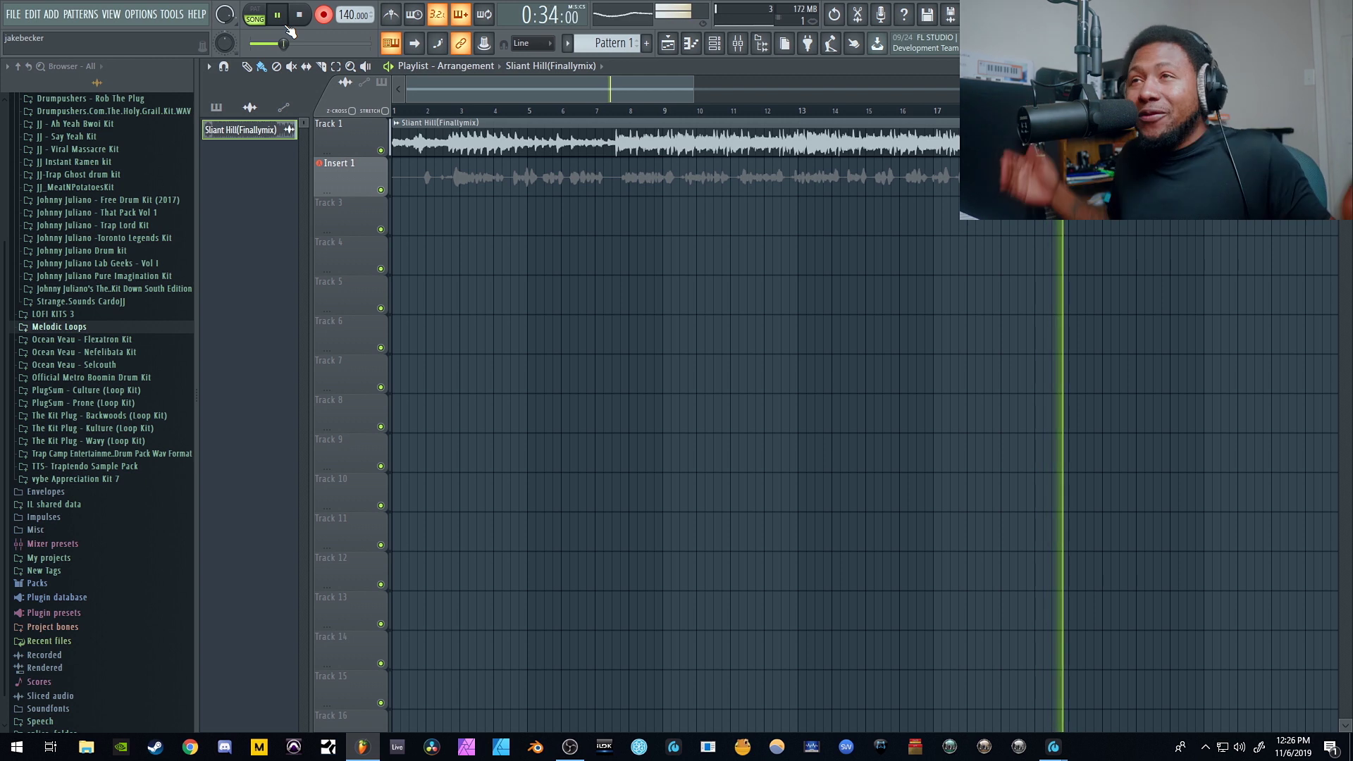
key(space)
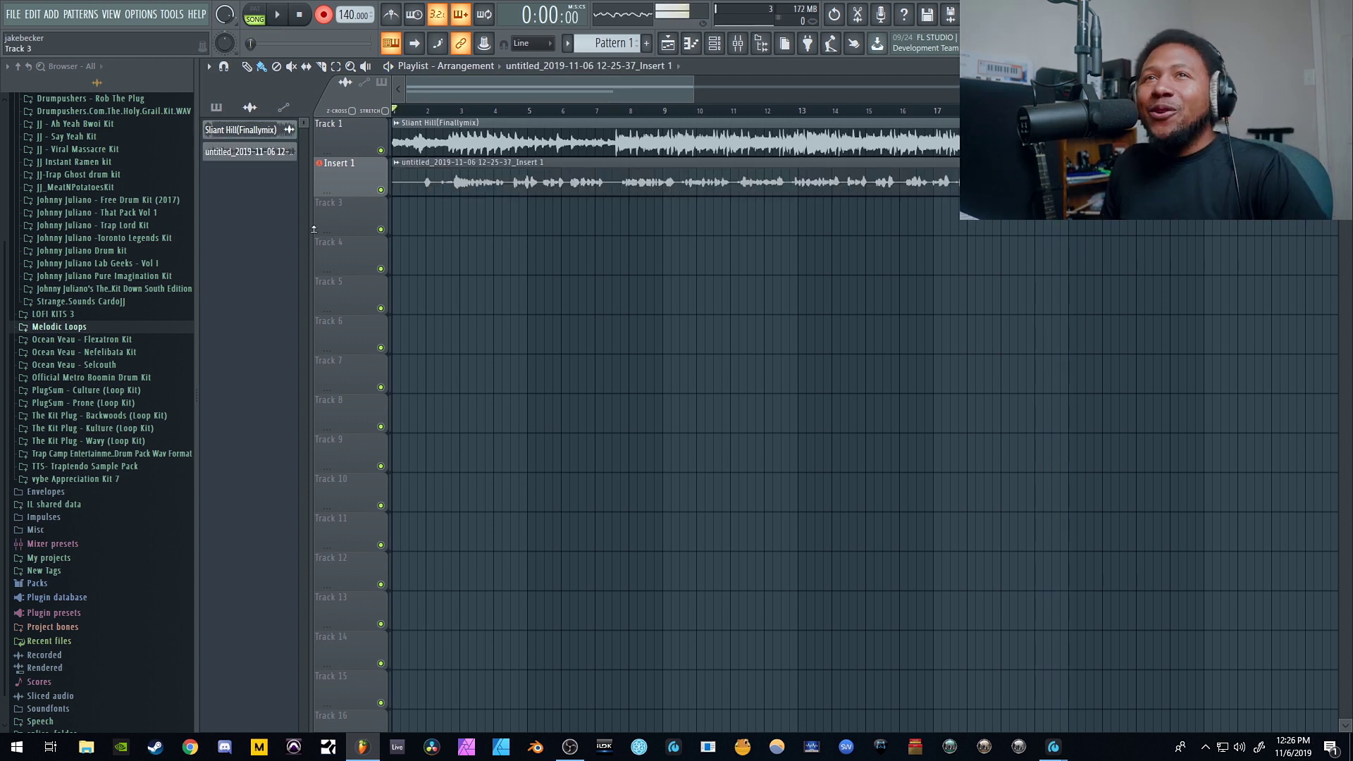
drag(348, 190, 352, 278)
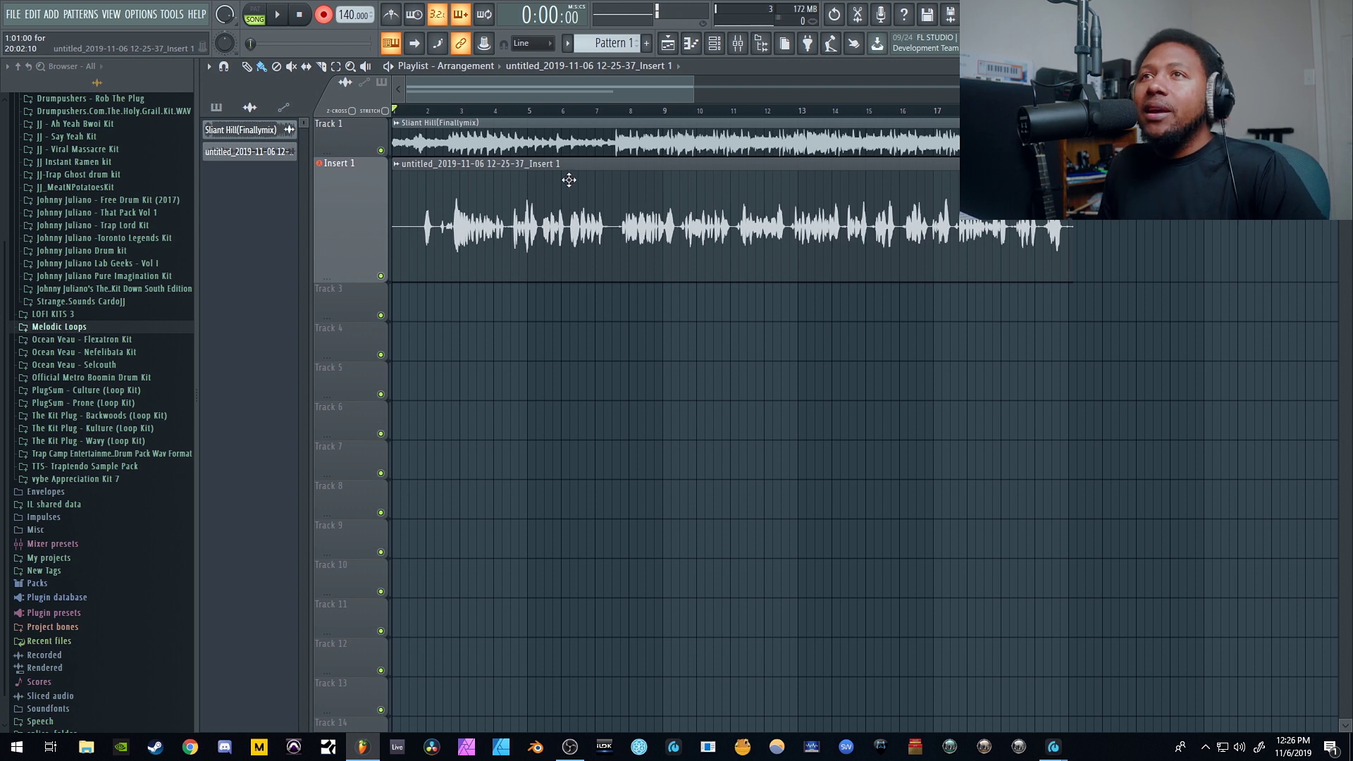
Play the recorded vocal with the beat from bar 2, check the levels in the mixer and stop playback.
click(425, 110)
click(277, 17)
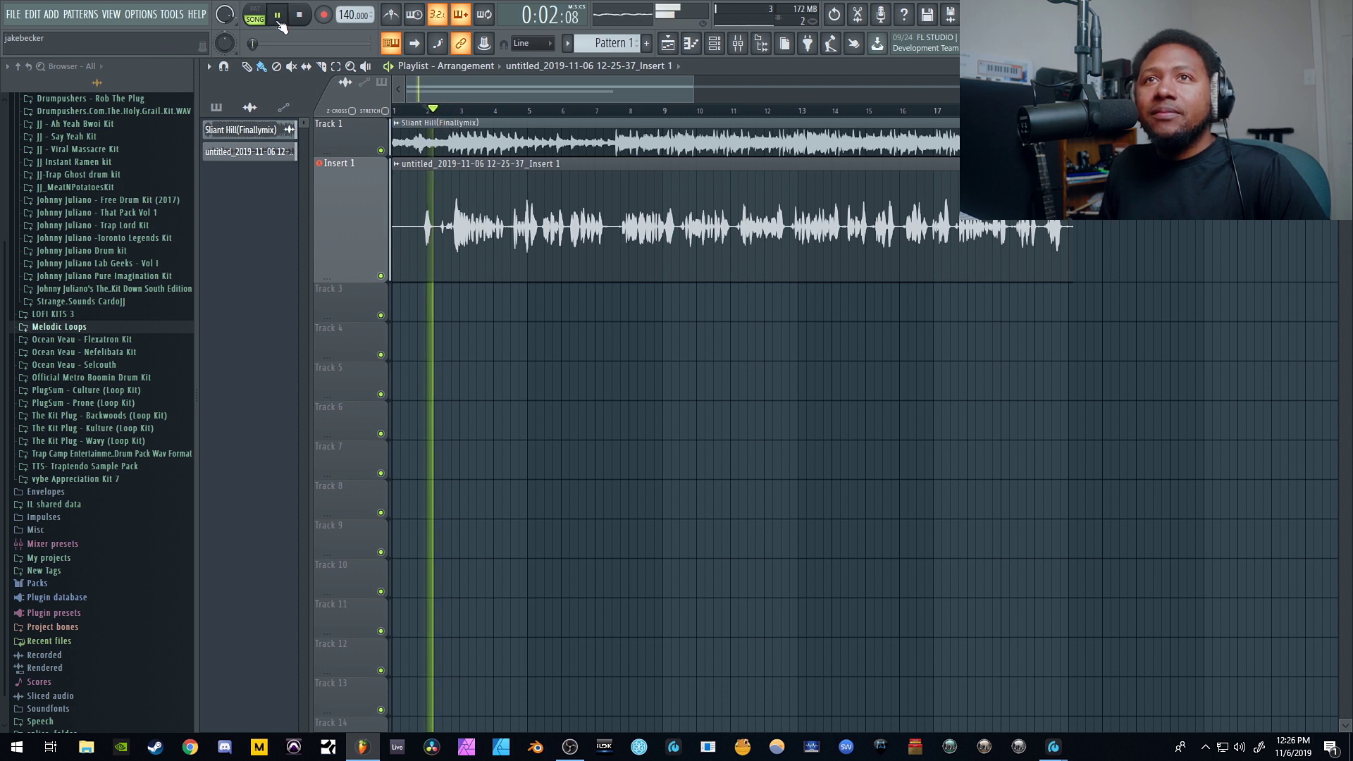
click(738, 43)
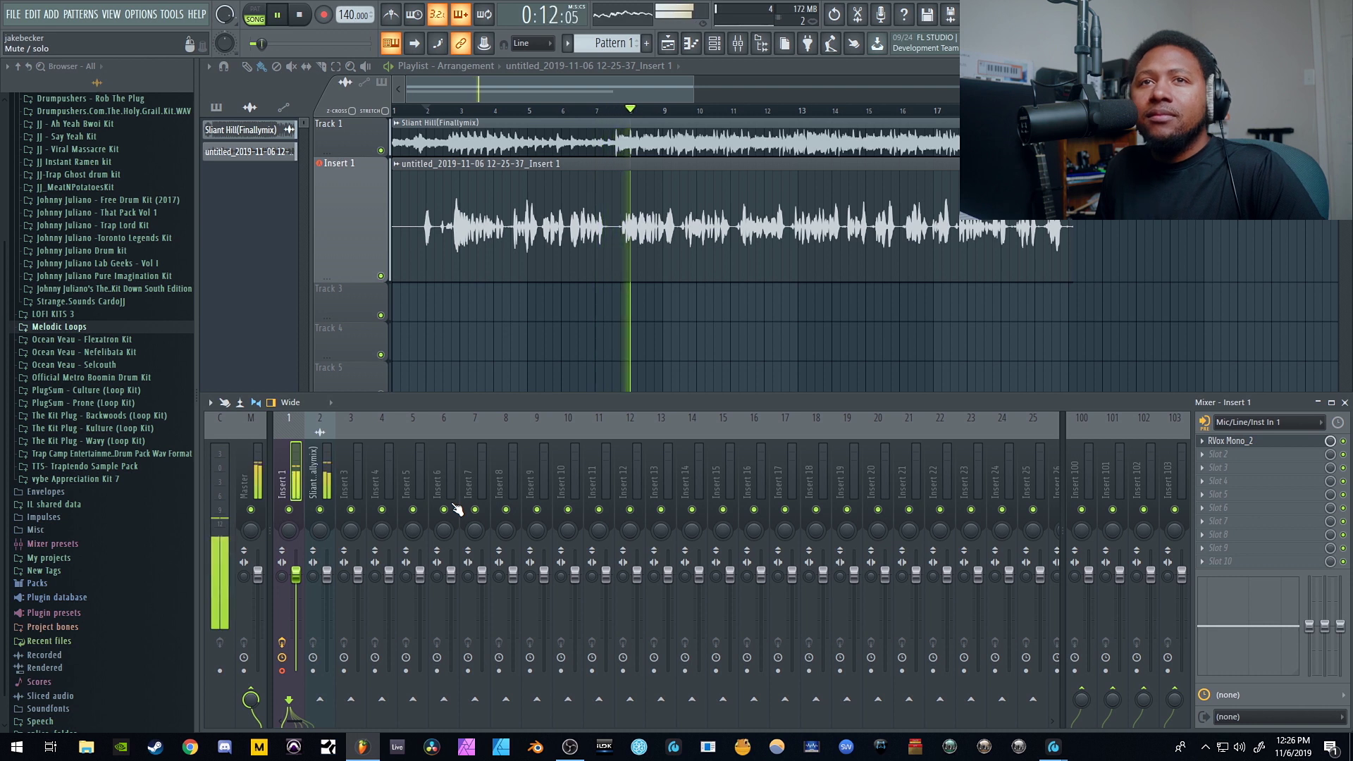
click(303, 17)
key(F9)
Normalize the recorded vocal clip and play it back with the beat from bar 2.
double_click(492, 229)
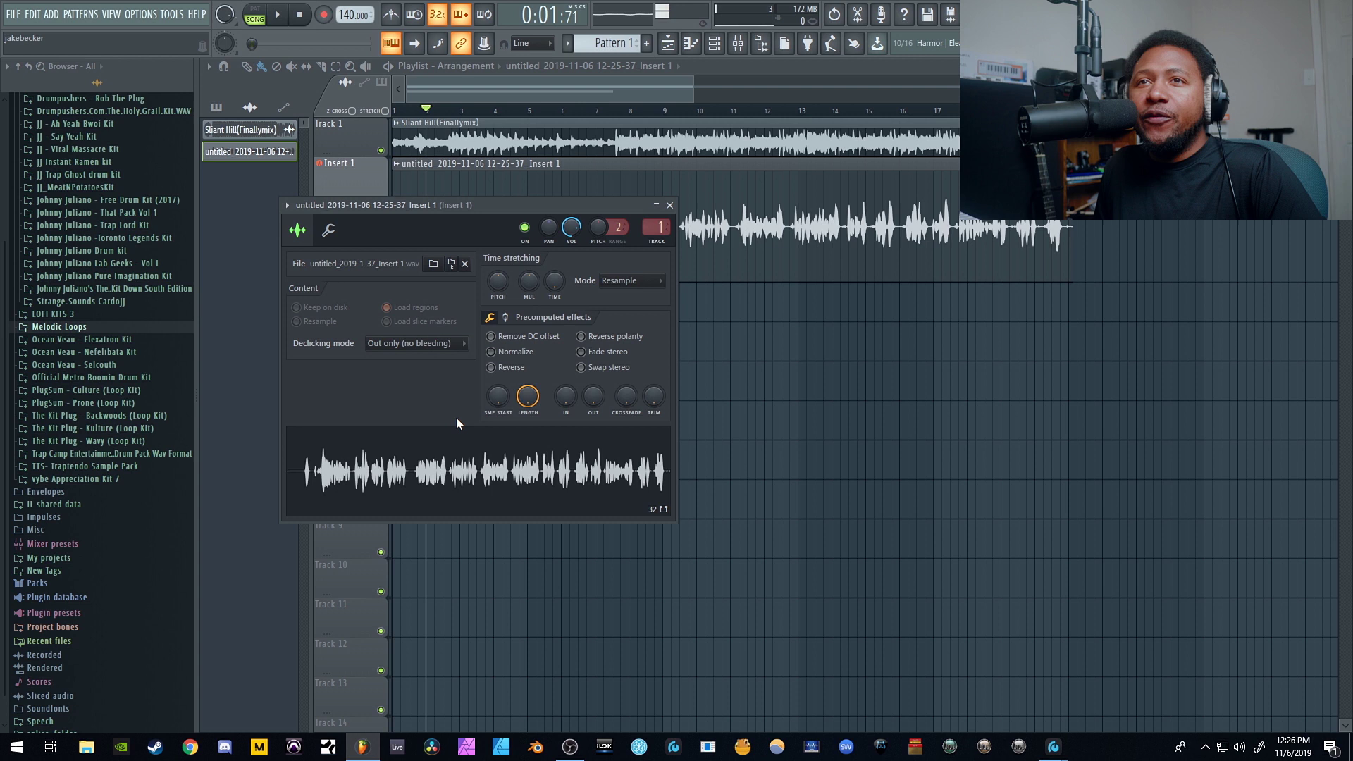
click(491, 353)
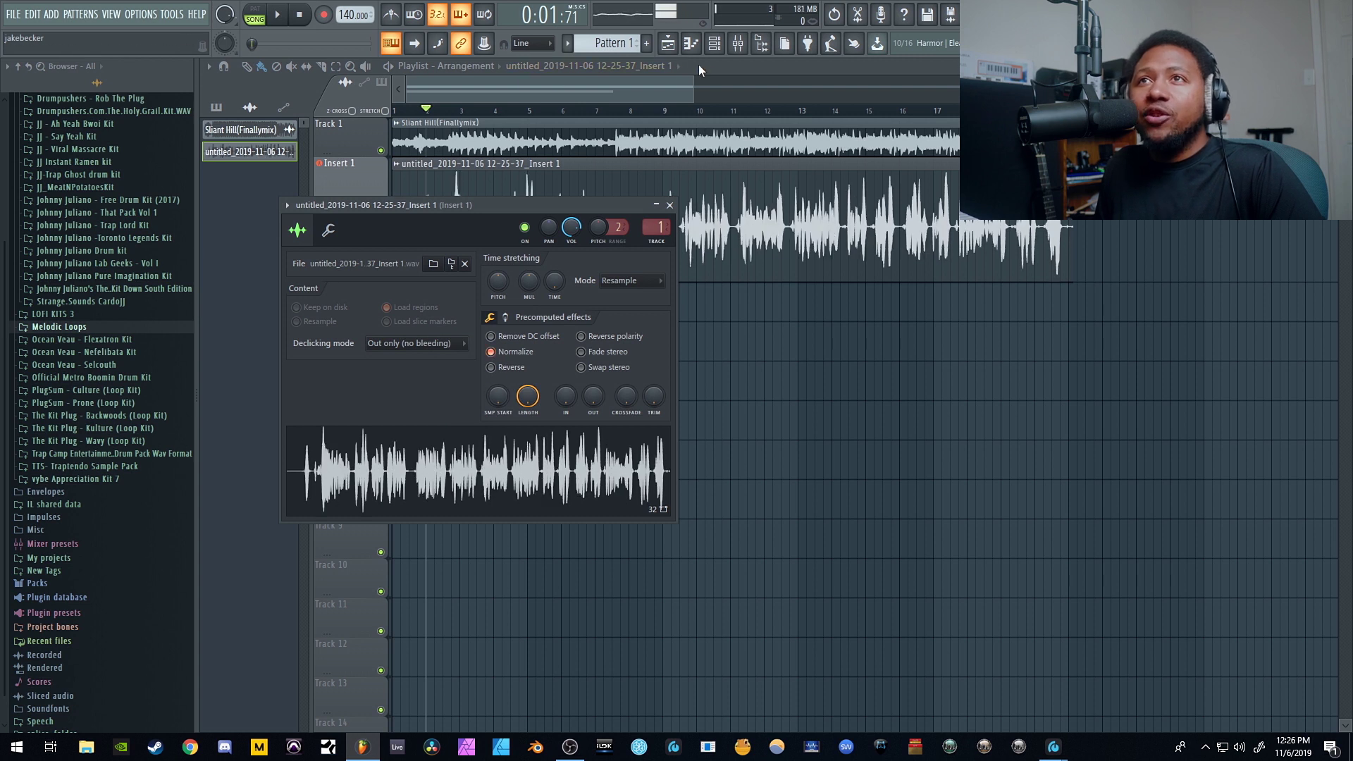
key(Escape)
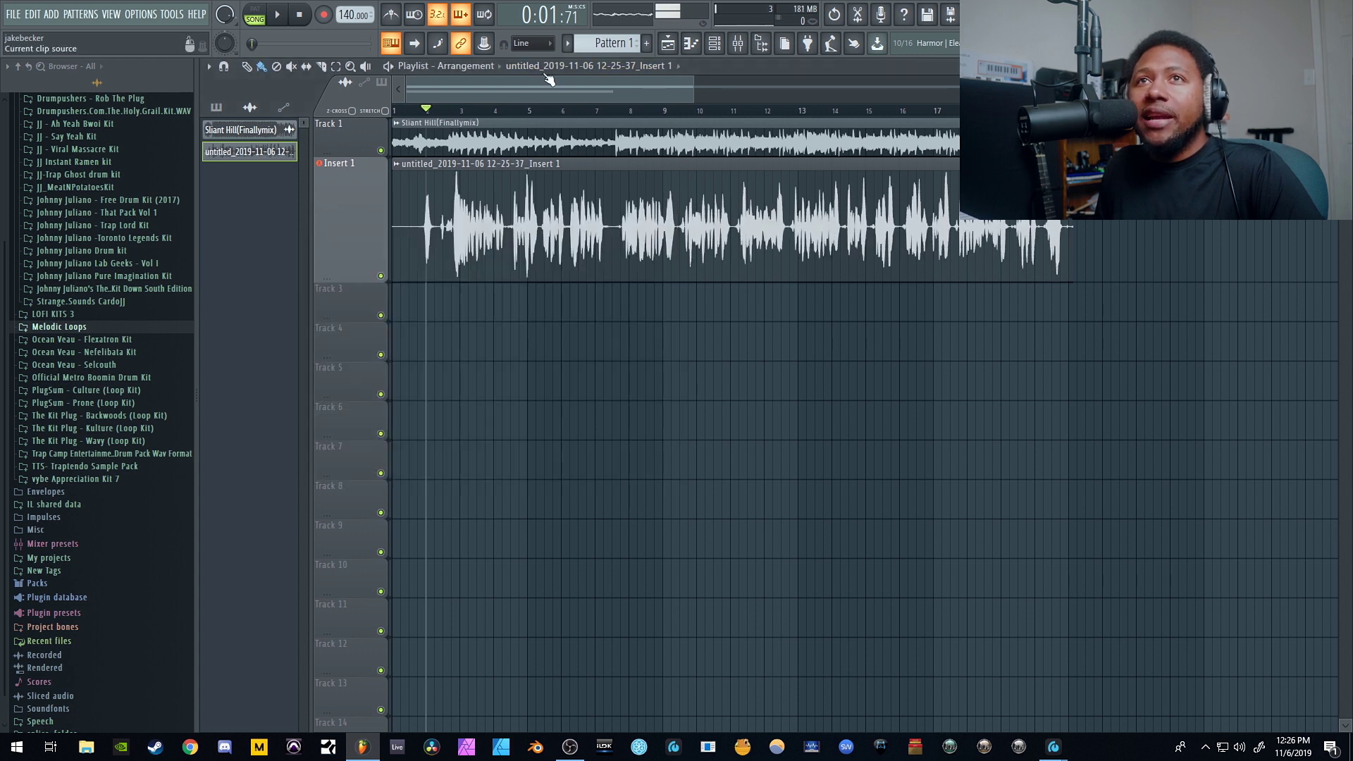
click(279, 26)
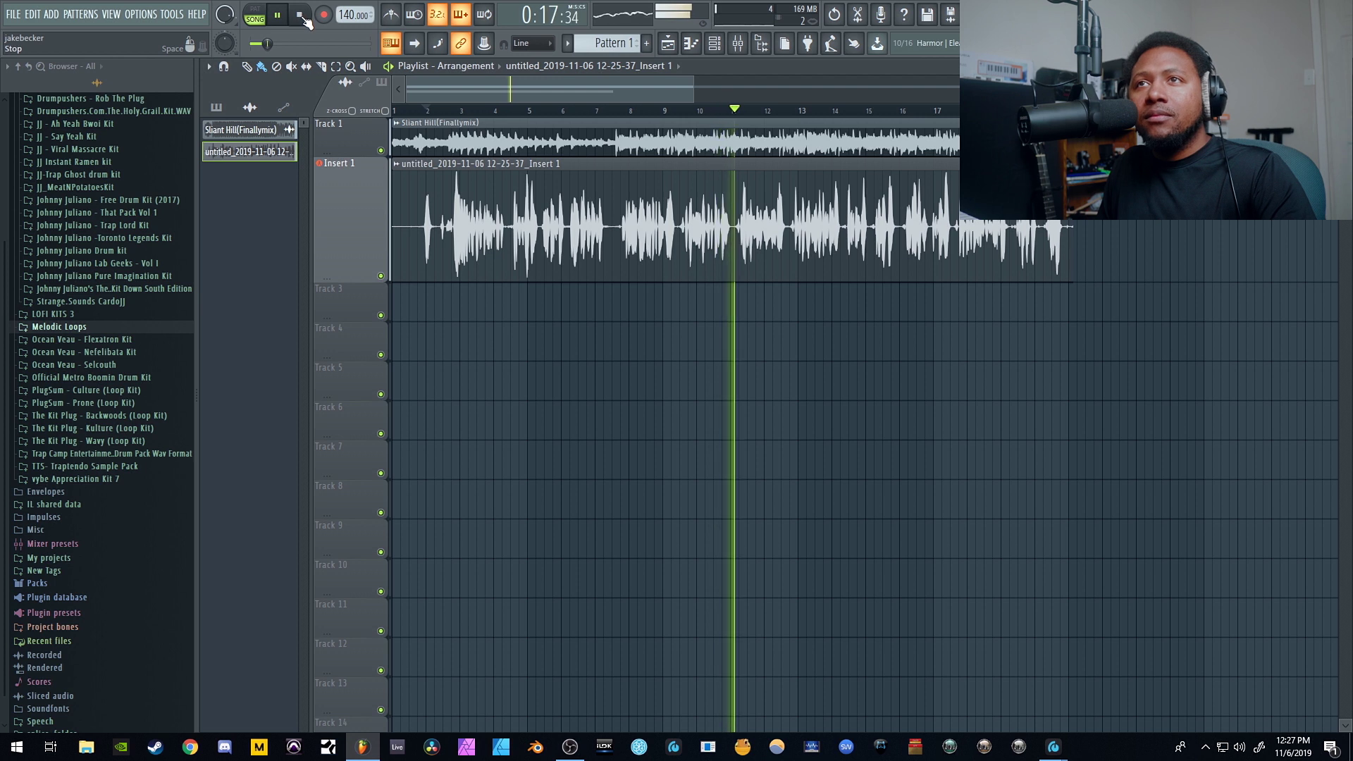
click(303, 17)
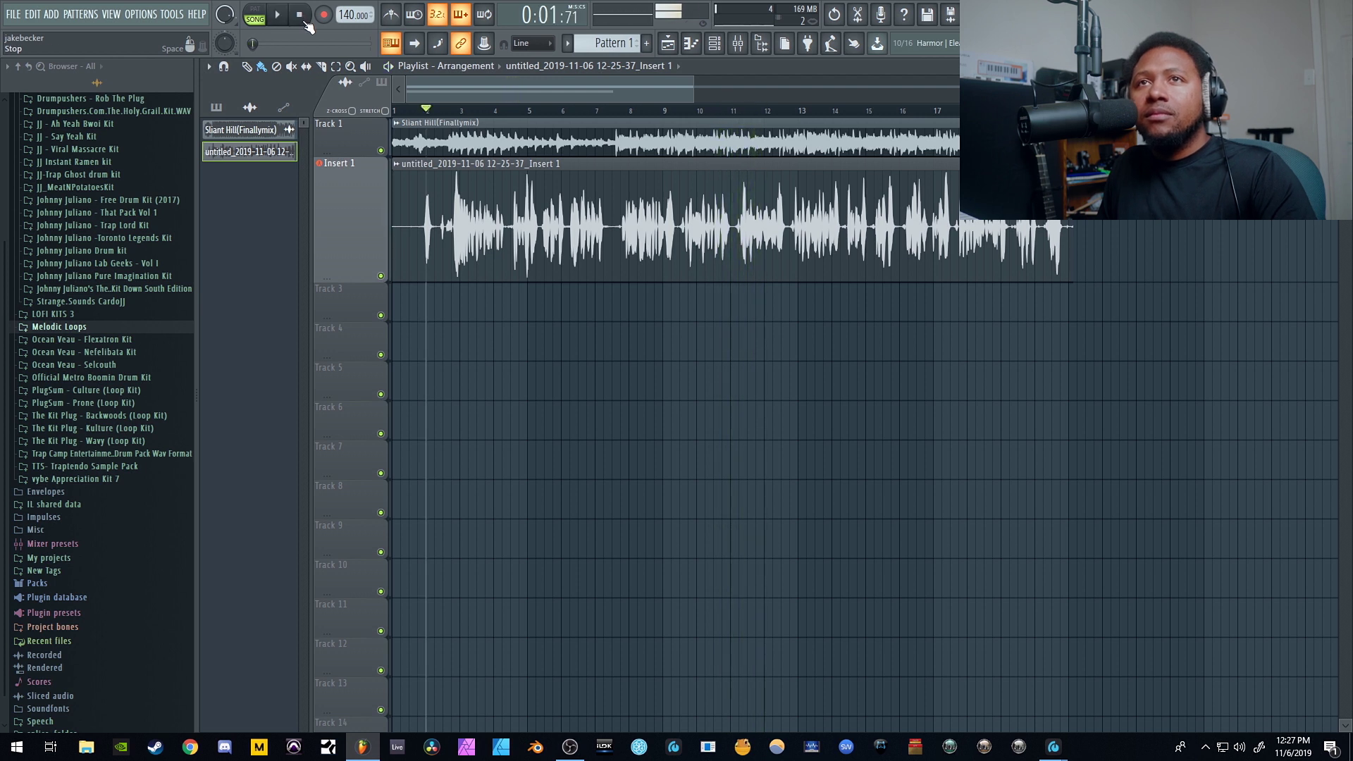
Turn off Normalize for the recorded vocal clip and mute the Insert 1 playlist track.
double_click(542, 239)
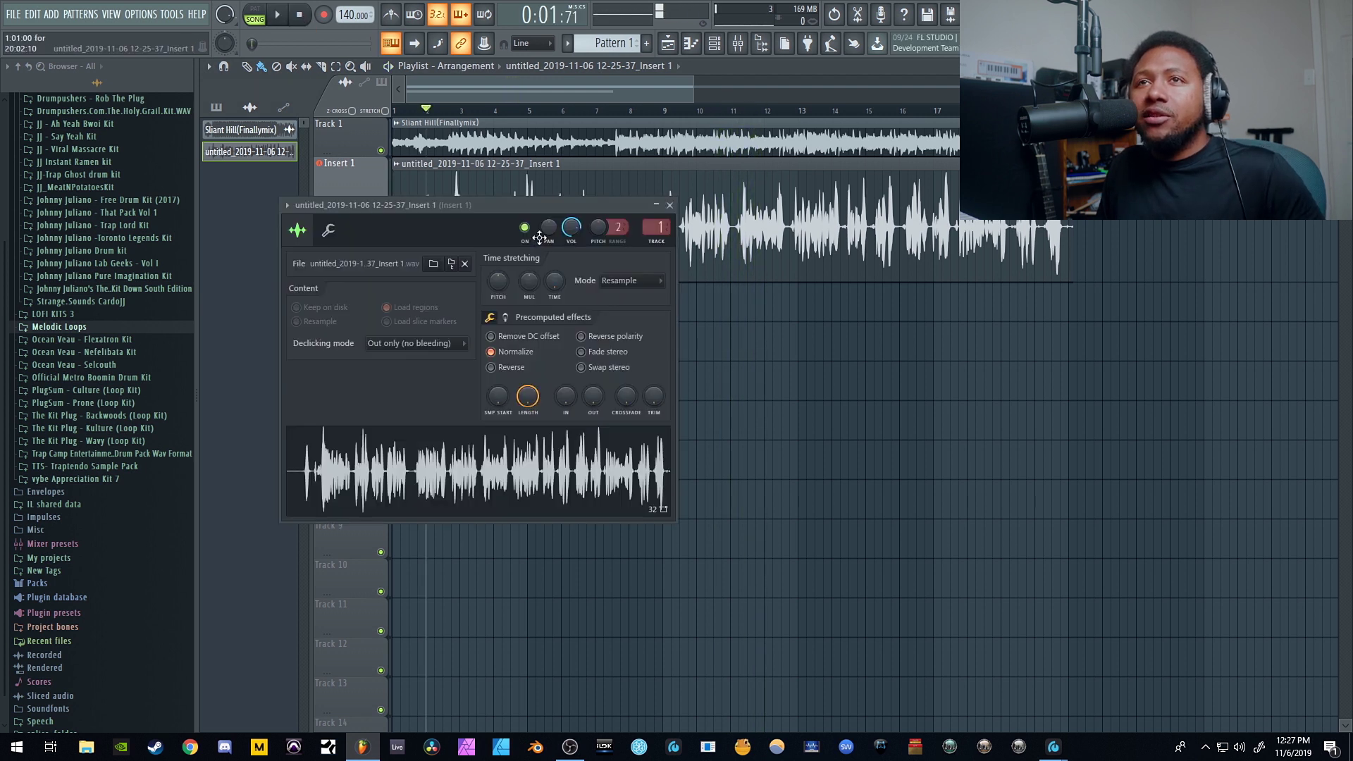
click(669, 206)
click(381, 276)
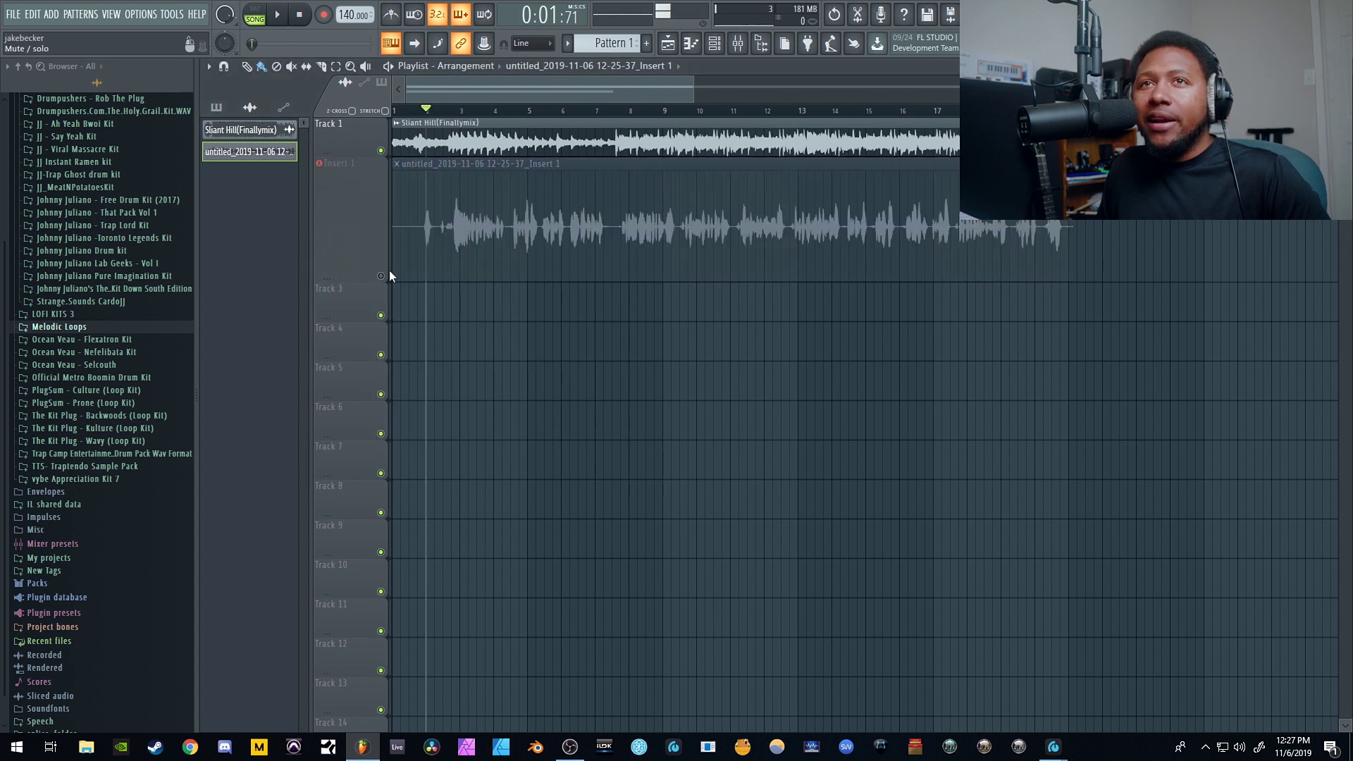
click(737, 43)
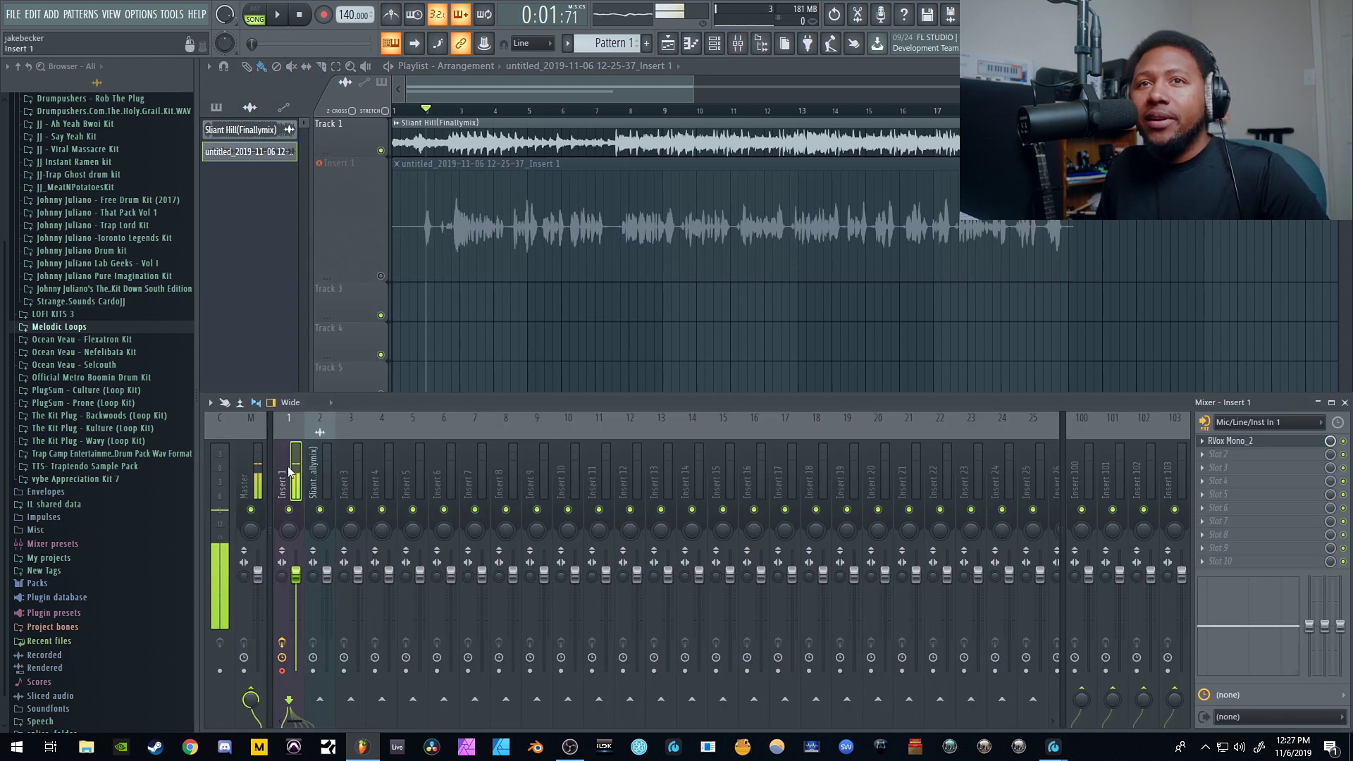
Switch to the Quantum 2 interface controls and raise the preamp gain of input 1.
mouse_move(1052, 746)
click(1075, 689)
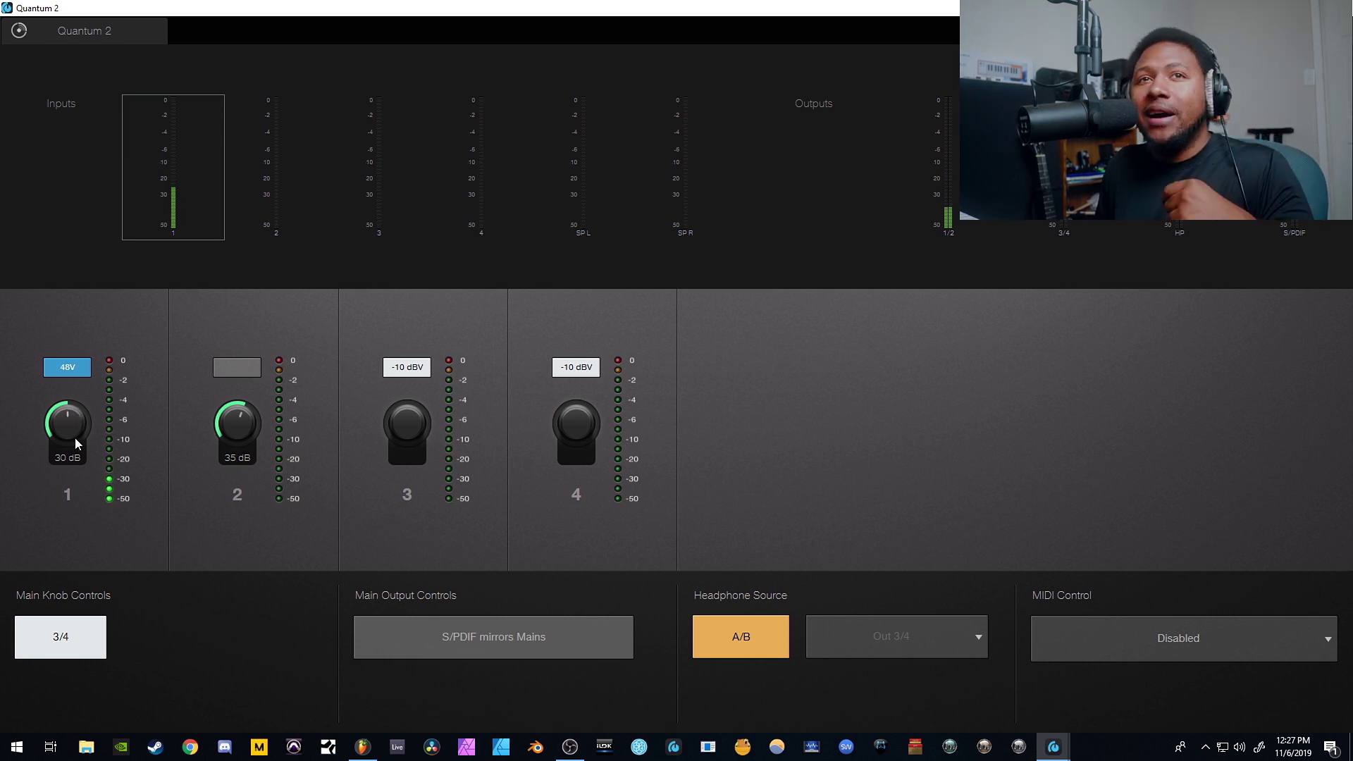
drag(75, 438, 74, 403)
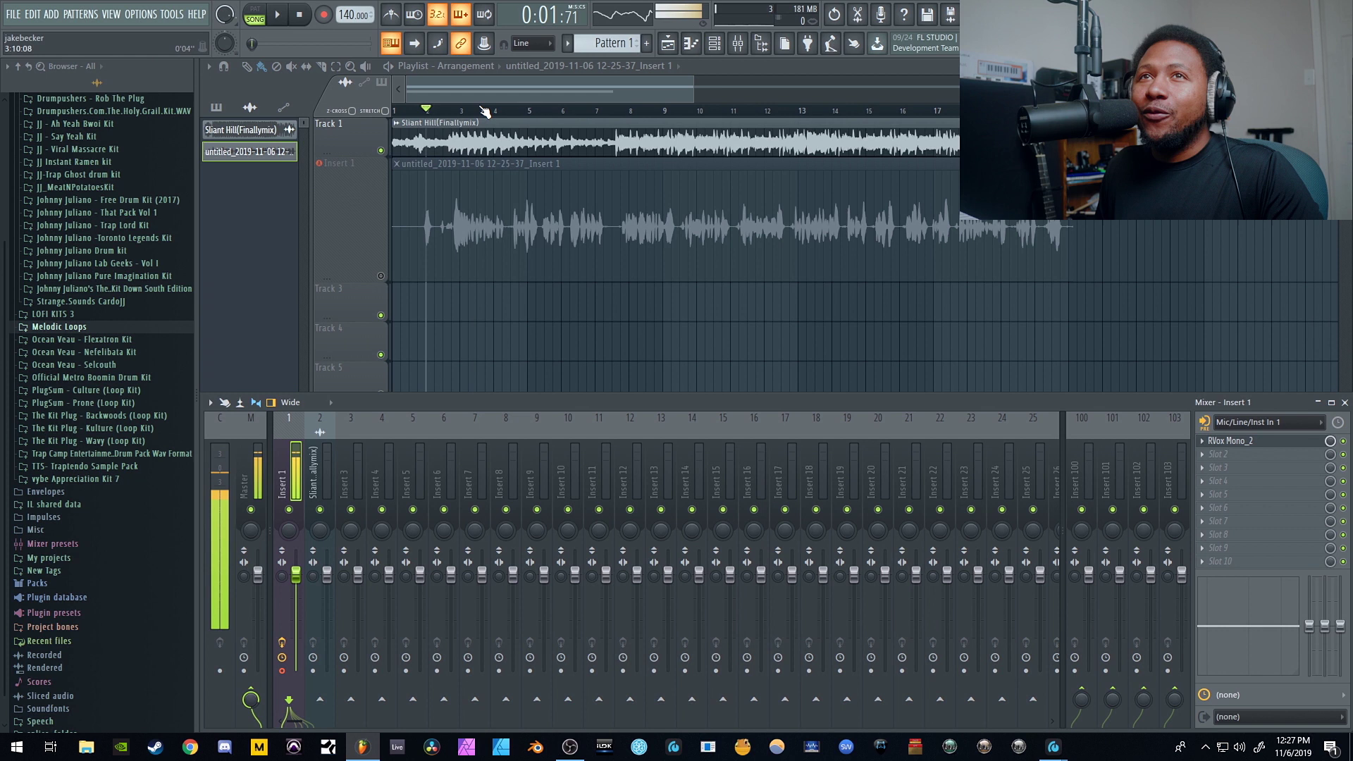
Record a second vocal take over the beat from the song start and turn off Insert 1's routing to the Master.
click(301, 17)
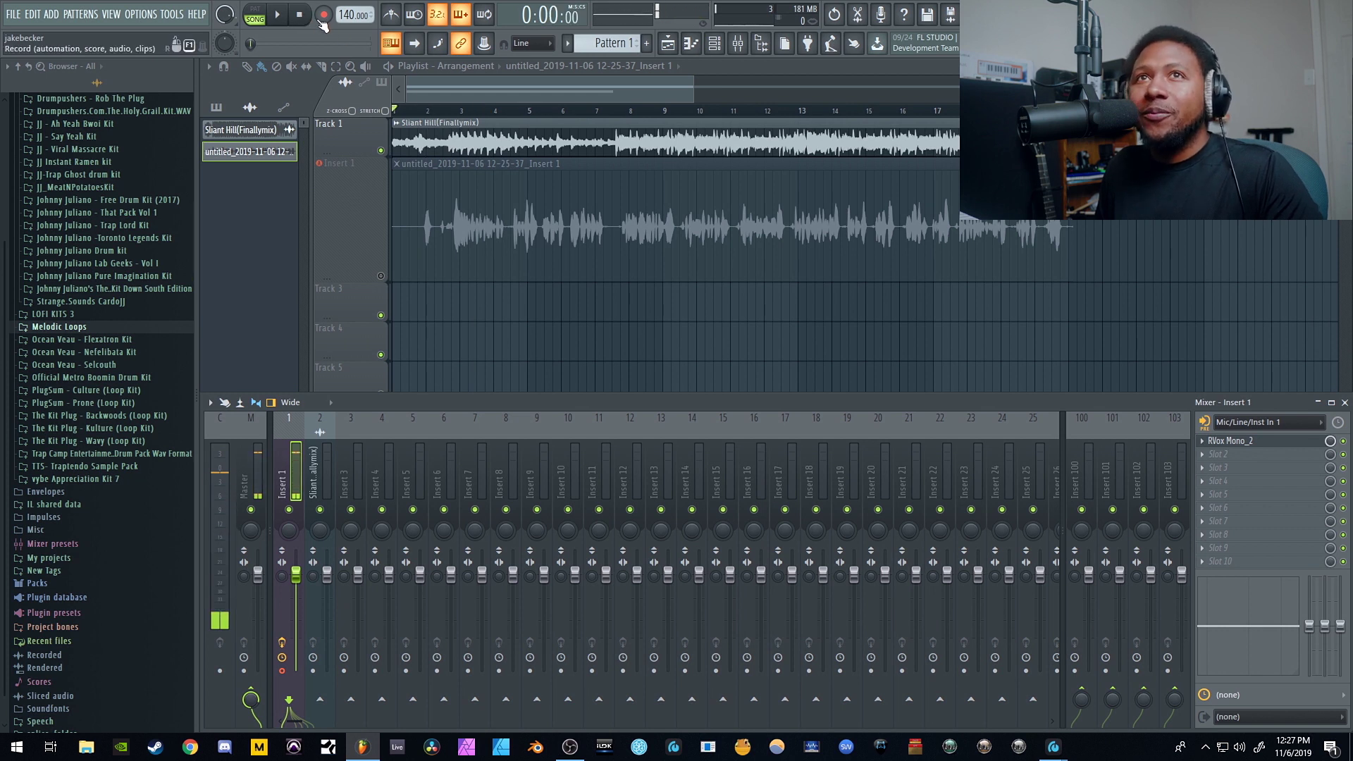
click(279, 24)
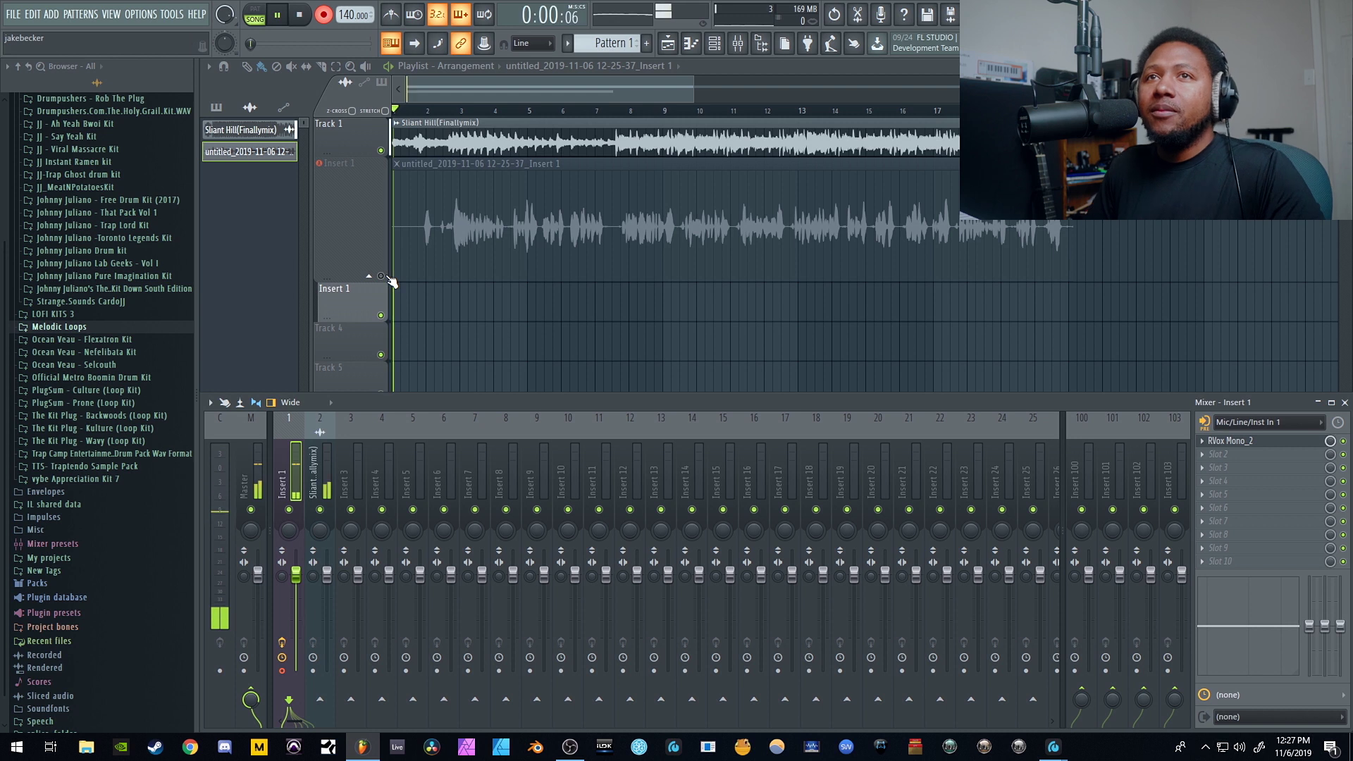
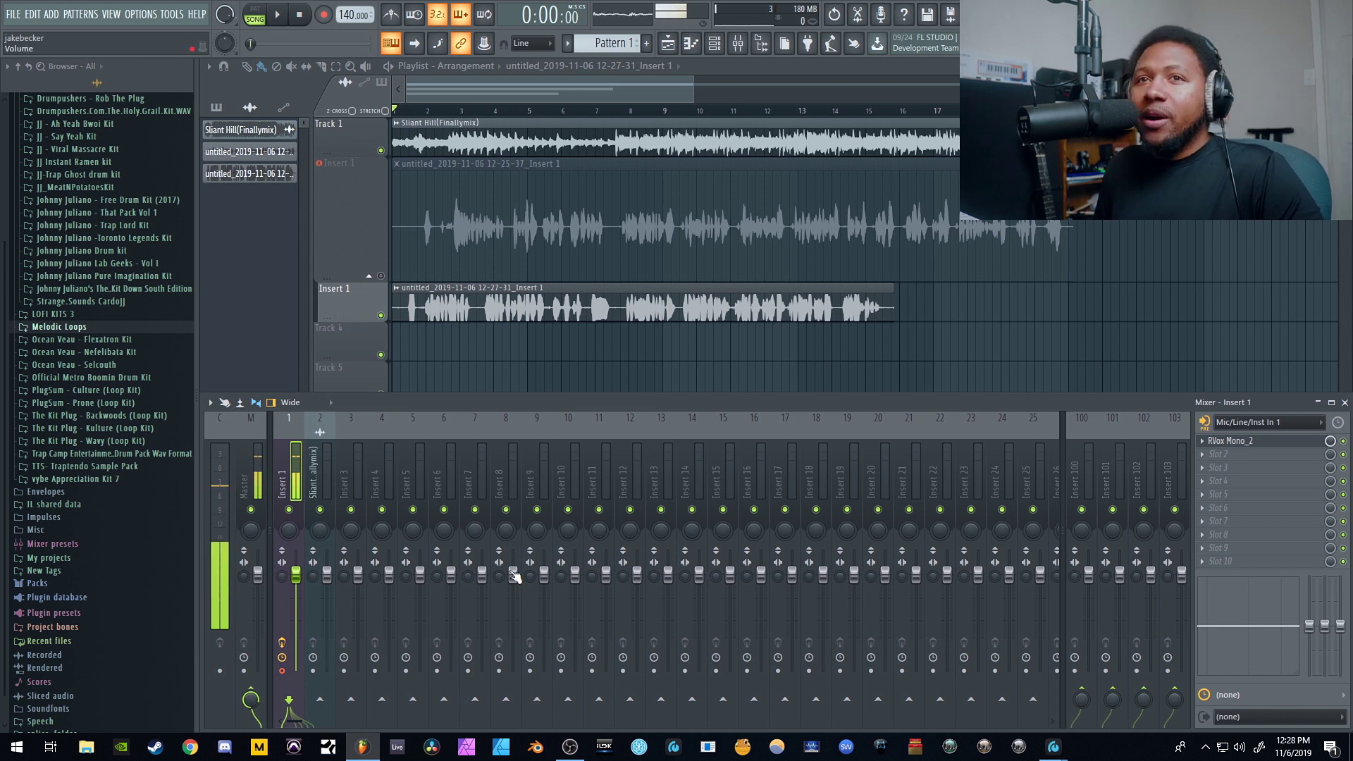
click(250, 699)
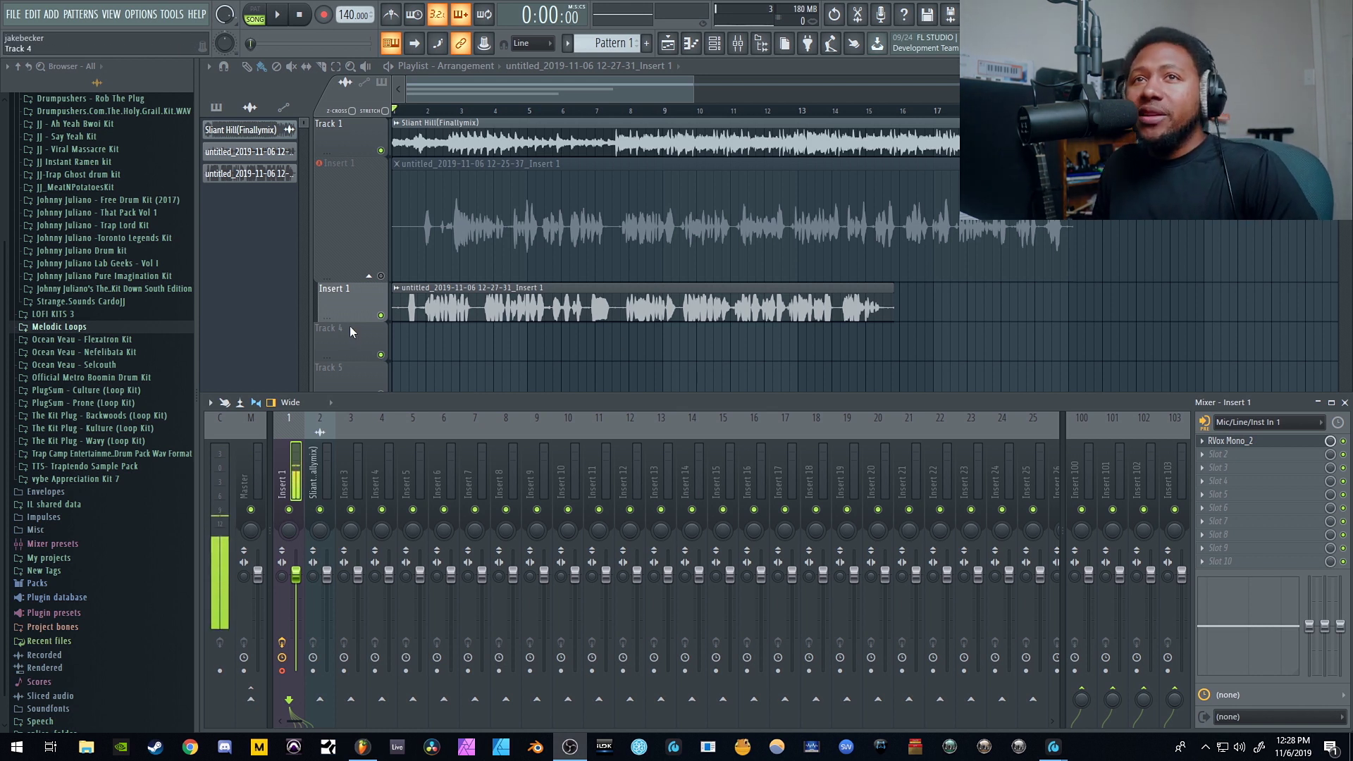
Hide the mixer, enlarge the playlist track holding the new vocal take and solo that track.
key(F9)
drag(349, 322, 341, 447)
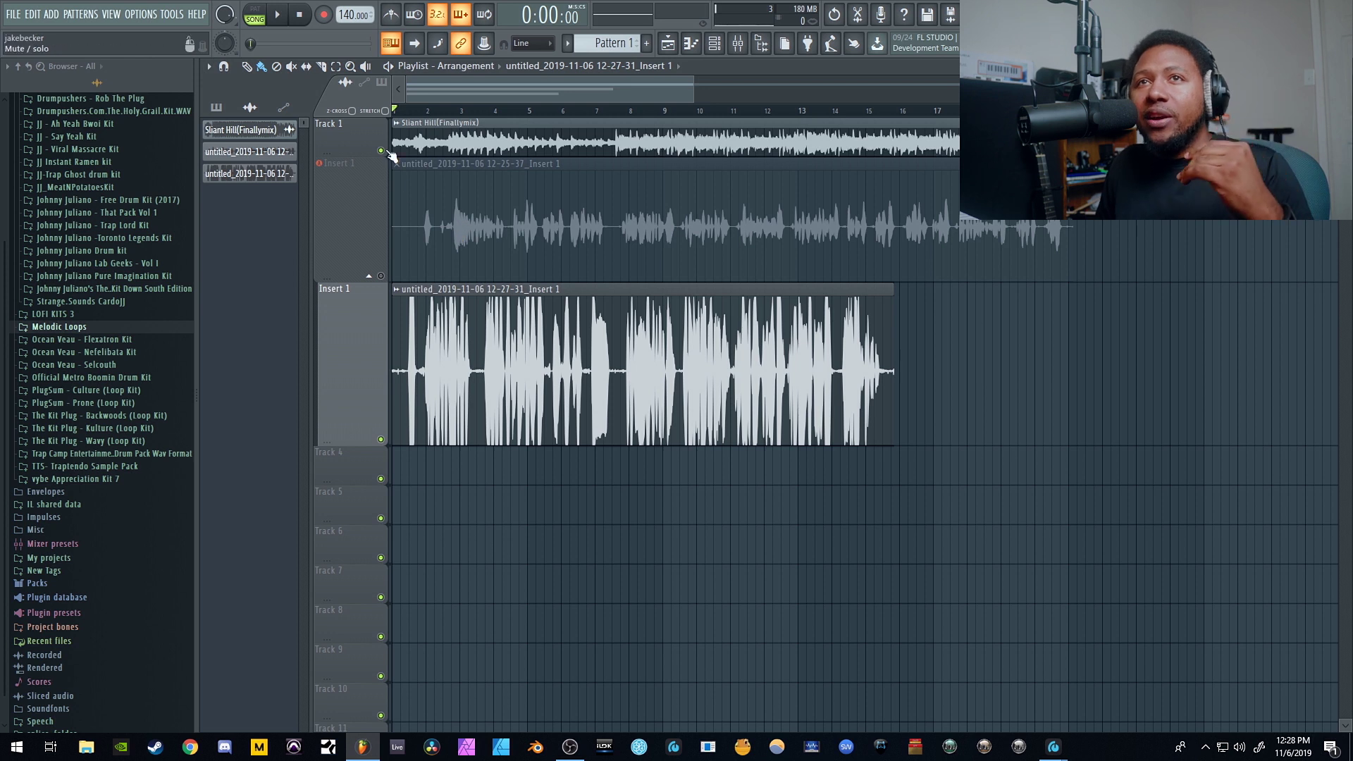
ctrl+click(381, 439)
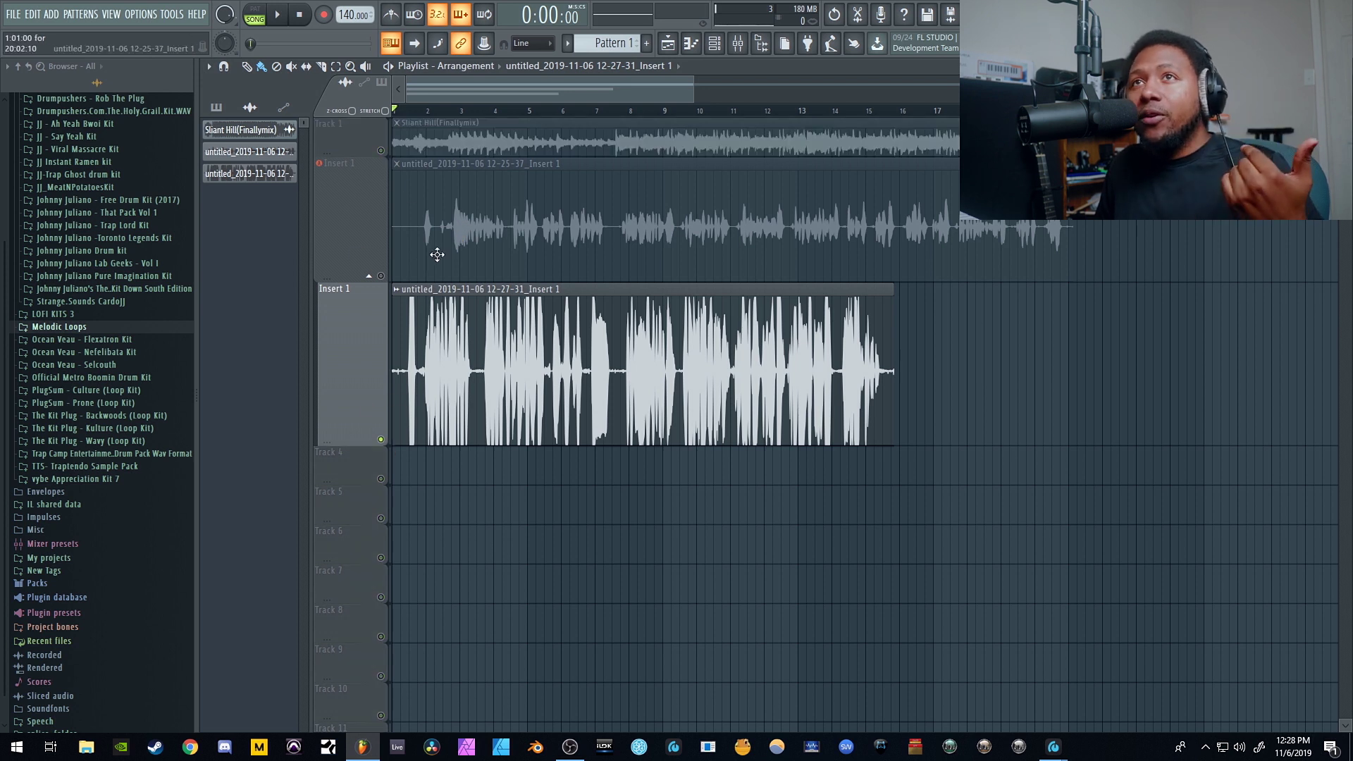
Play the soloed new vocal take with the mixer and its clip settings open to check its level, and close those windows.
click(737, 44)
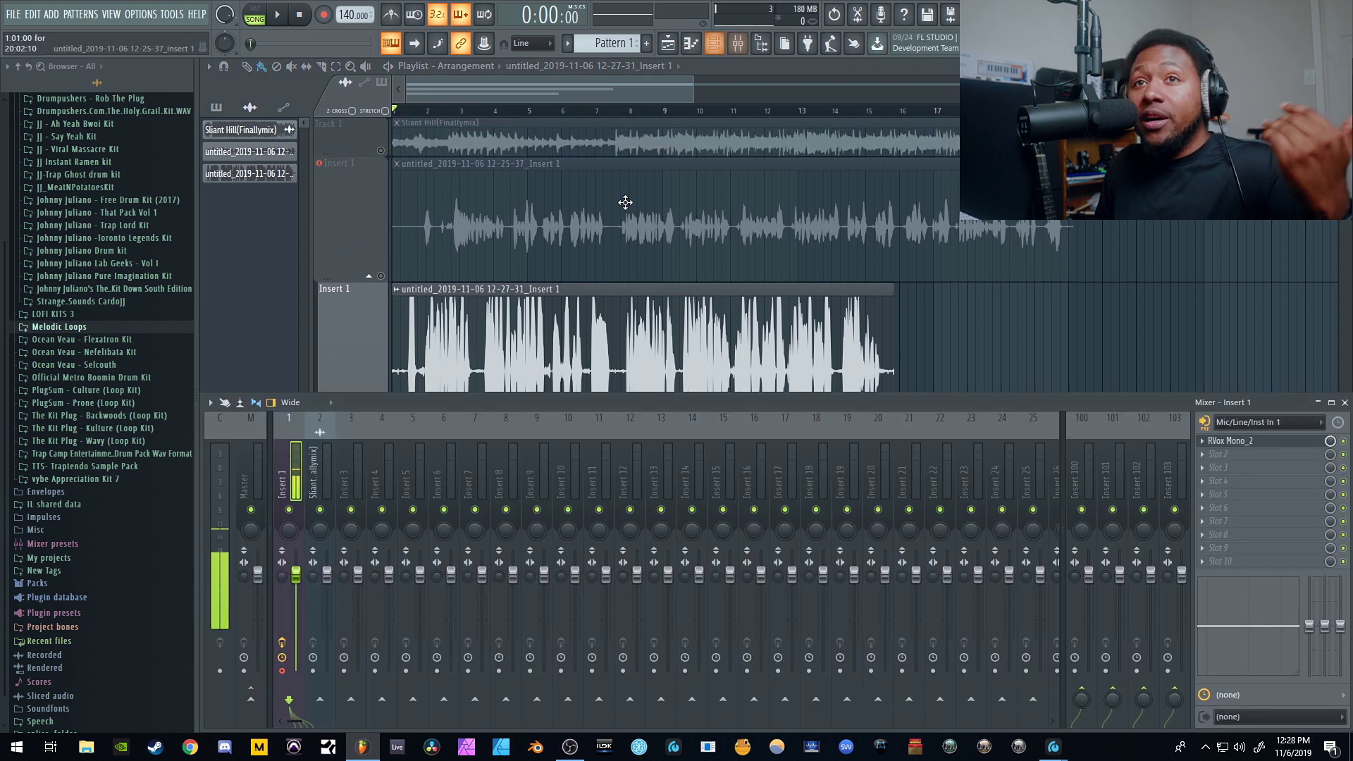
click(464, 326)
double_click(463, 325)
key(space)
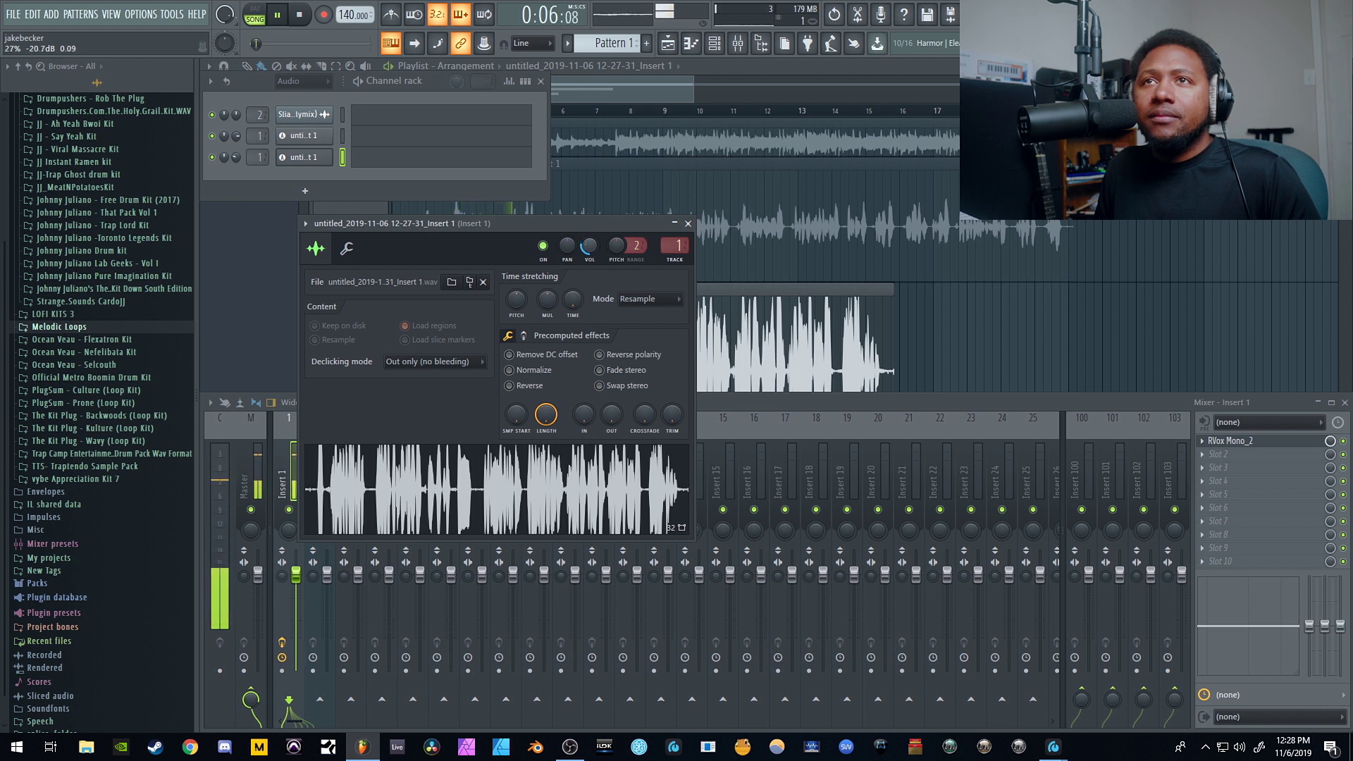
key(space)
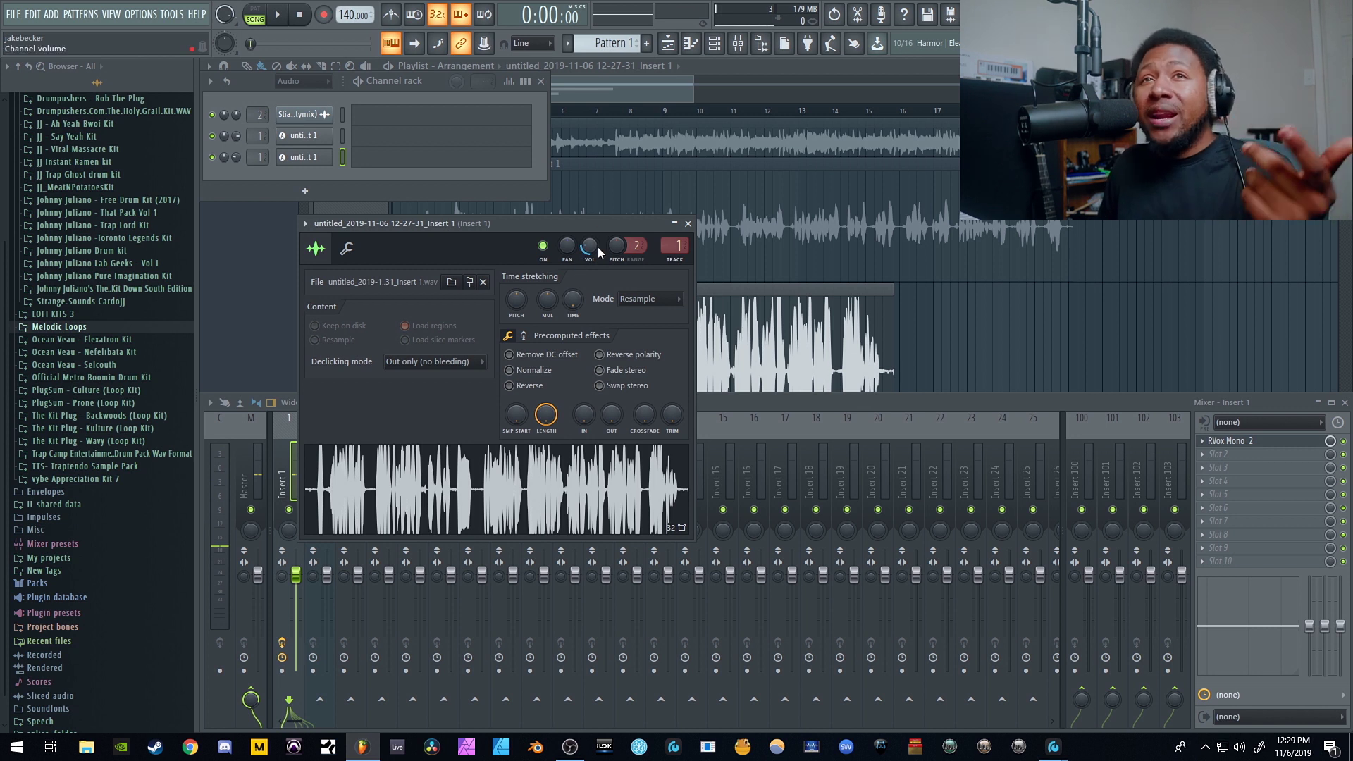
click(589, 245)
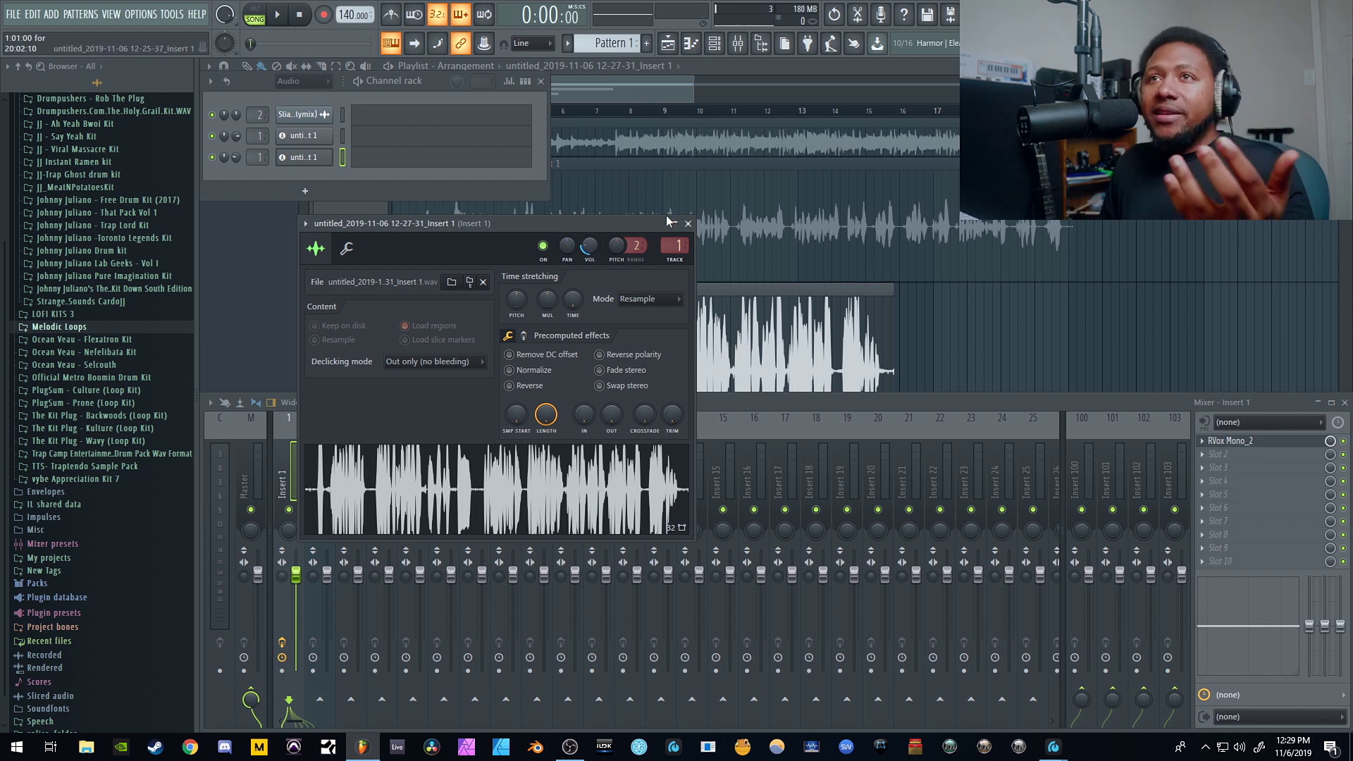
click(687, 222)
click(682, 82)
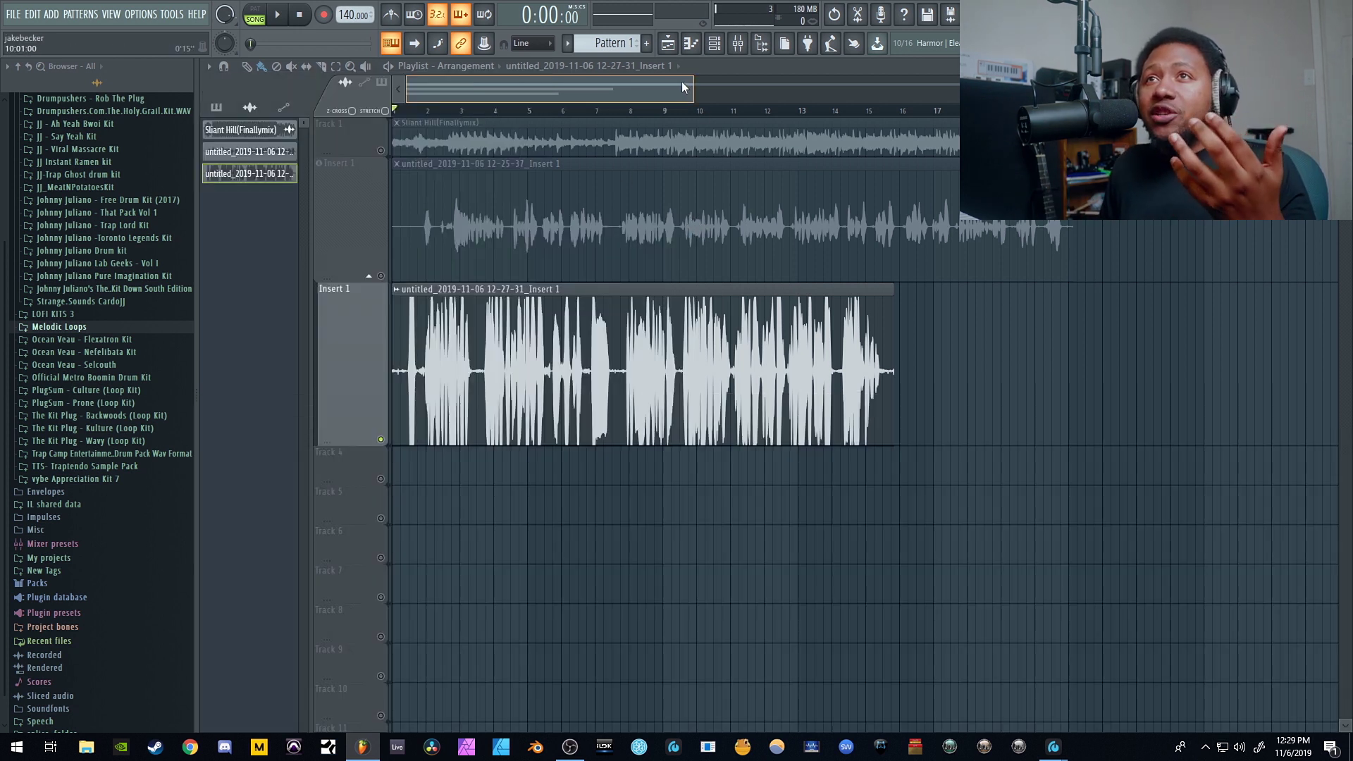